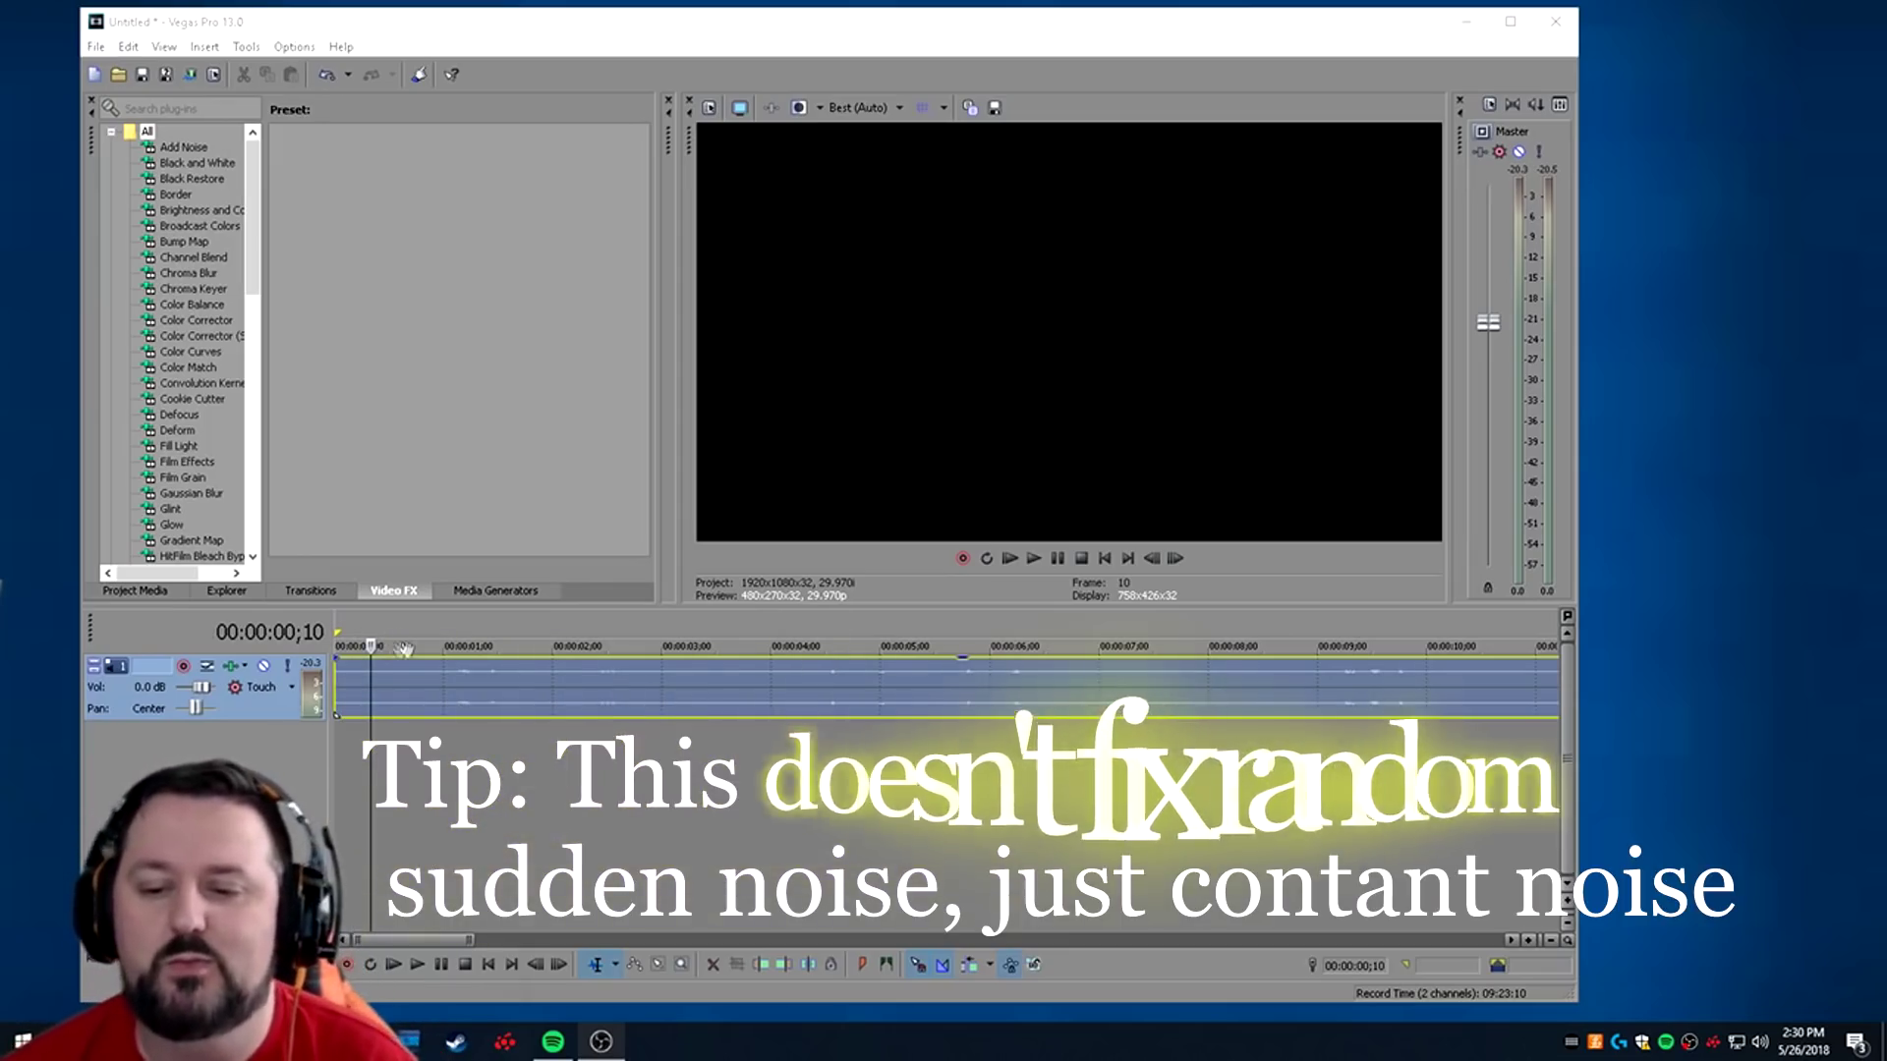
- Play the clip to hear the noise, then check Audacity's path under Preferences > Audio
click(1011, 559)
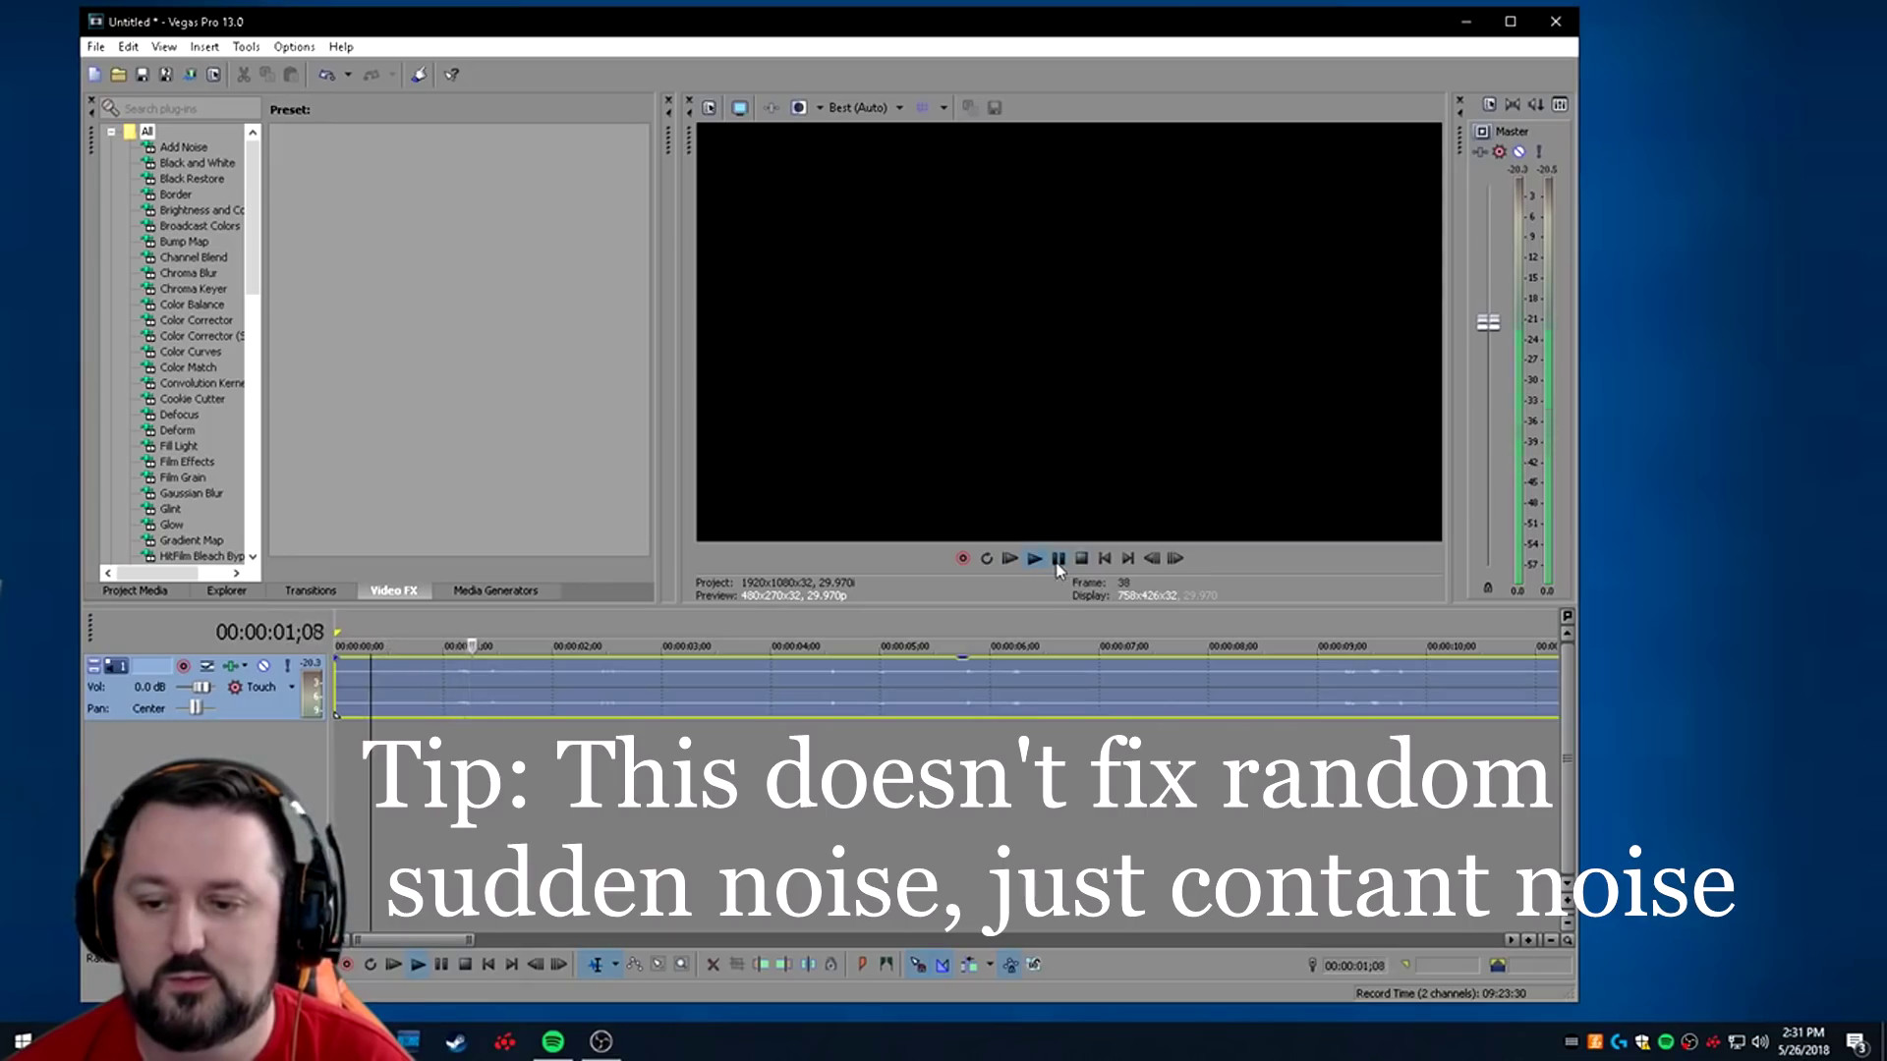
click(357, 643)
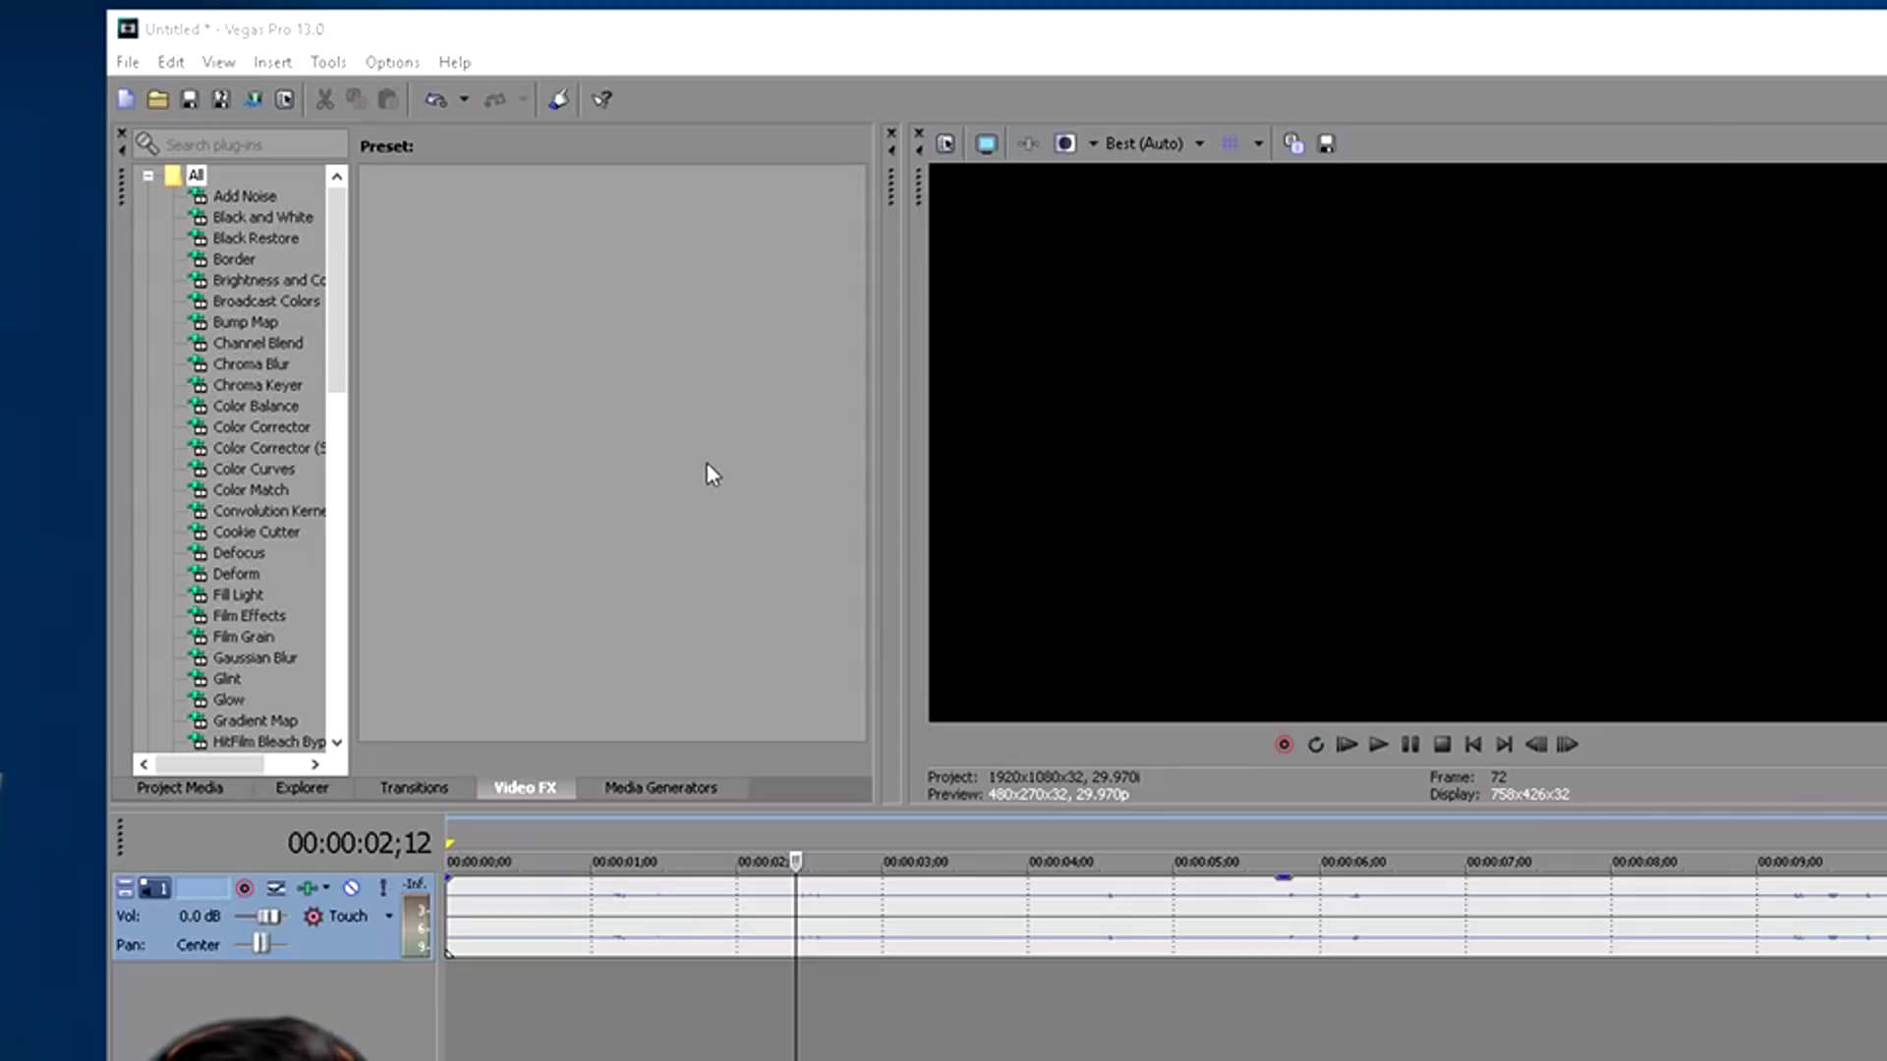
click(394, 64)
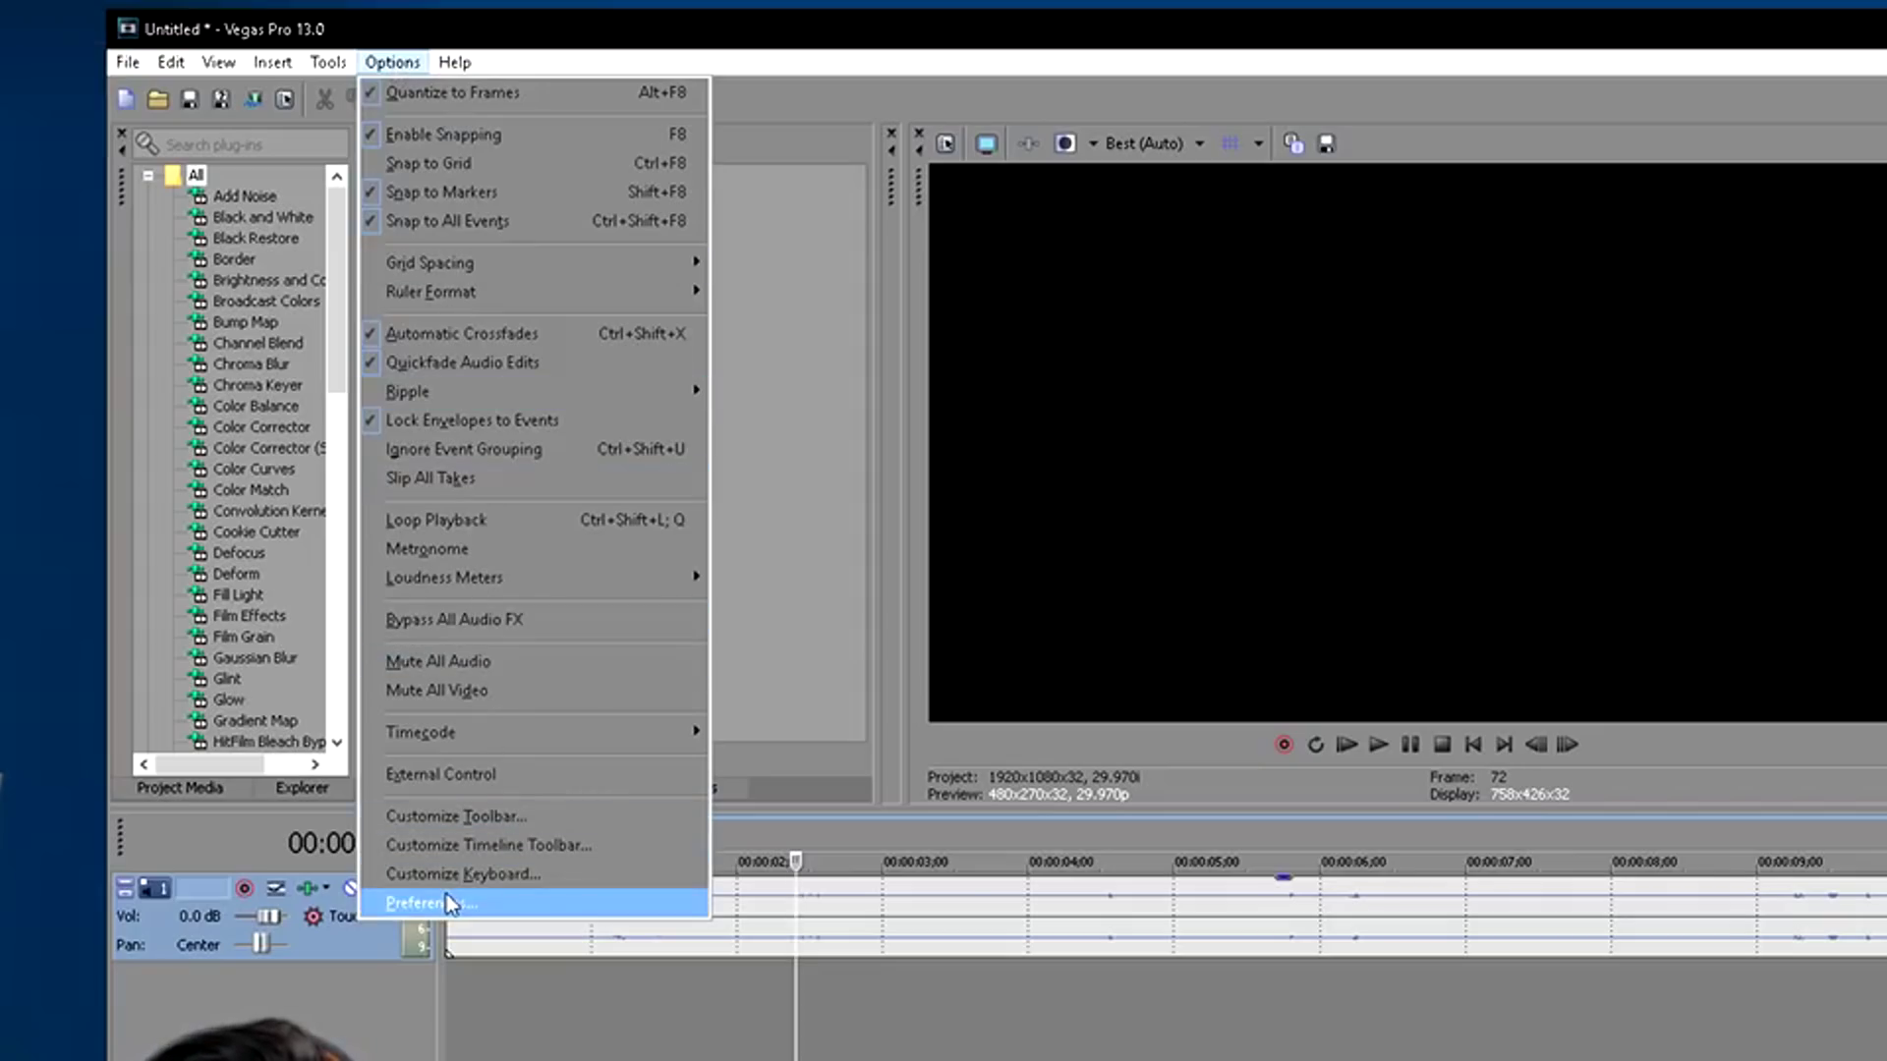
click(443, 903)
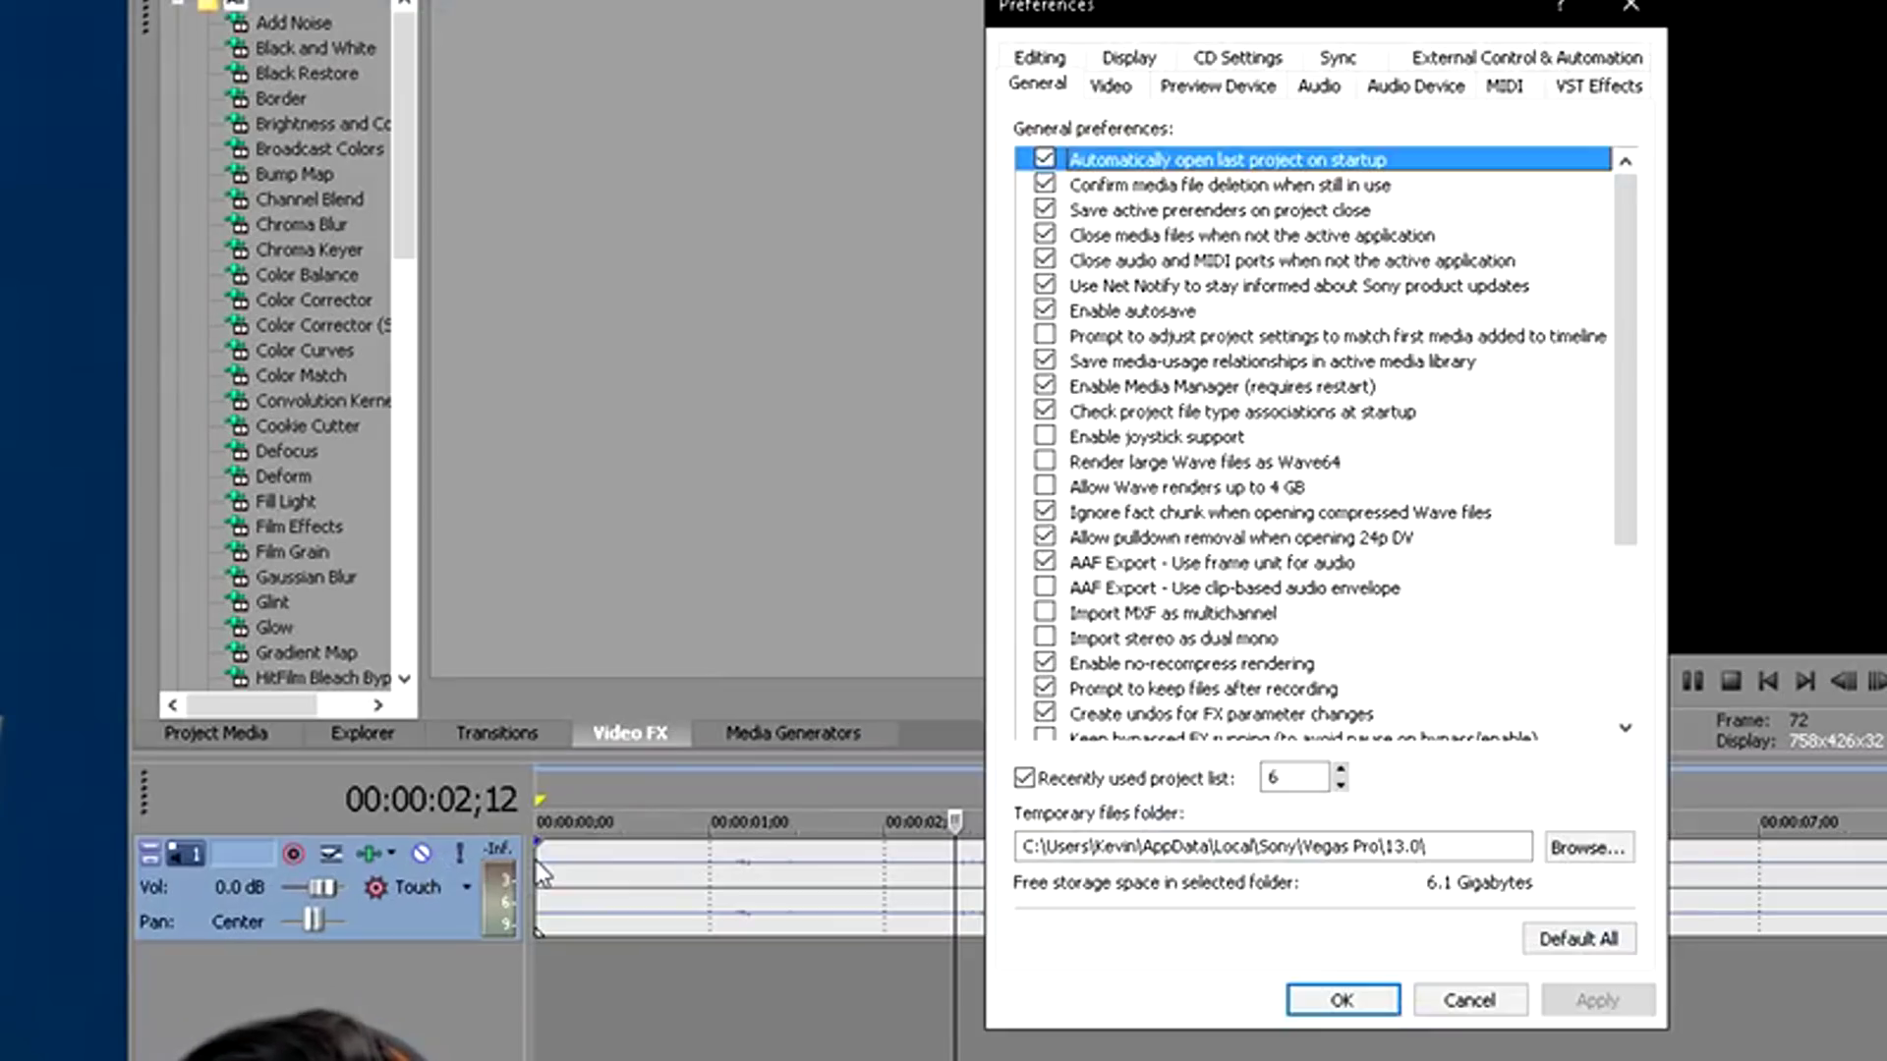
click(1321, 87)
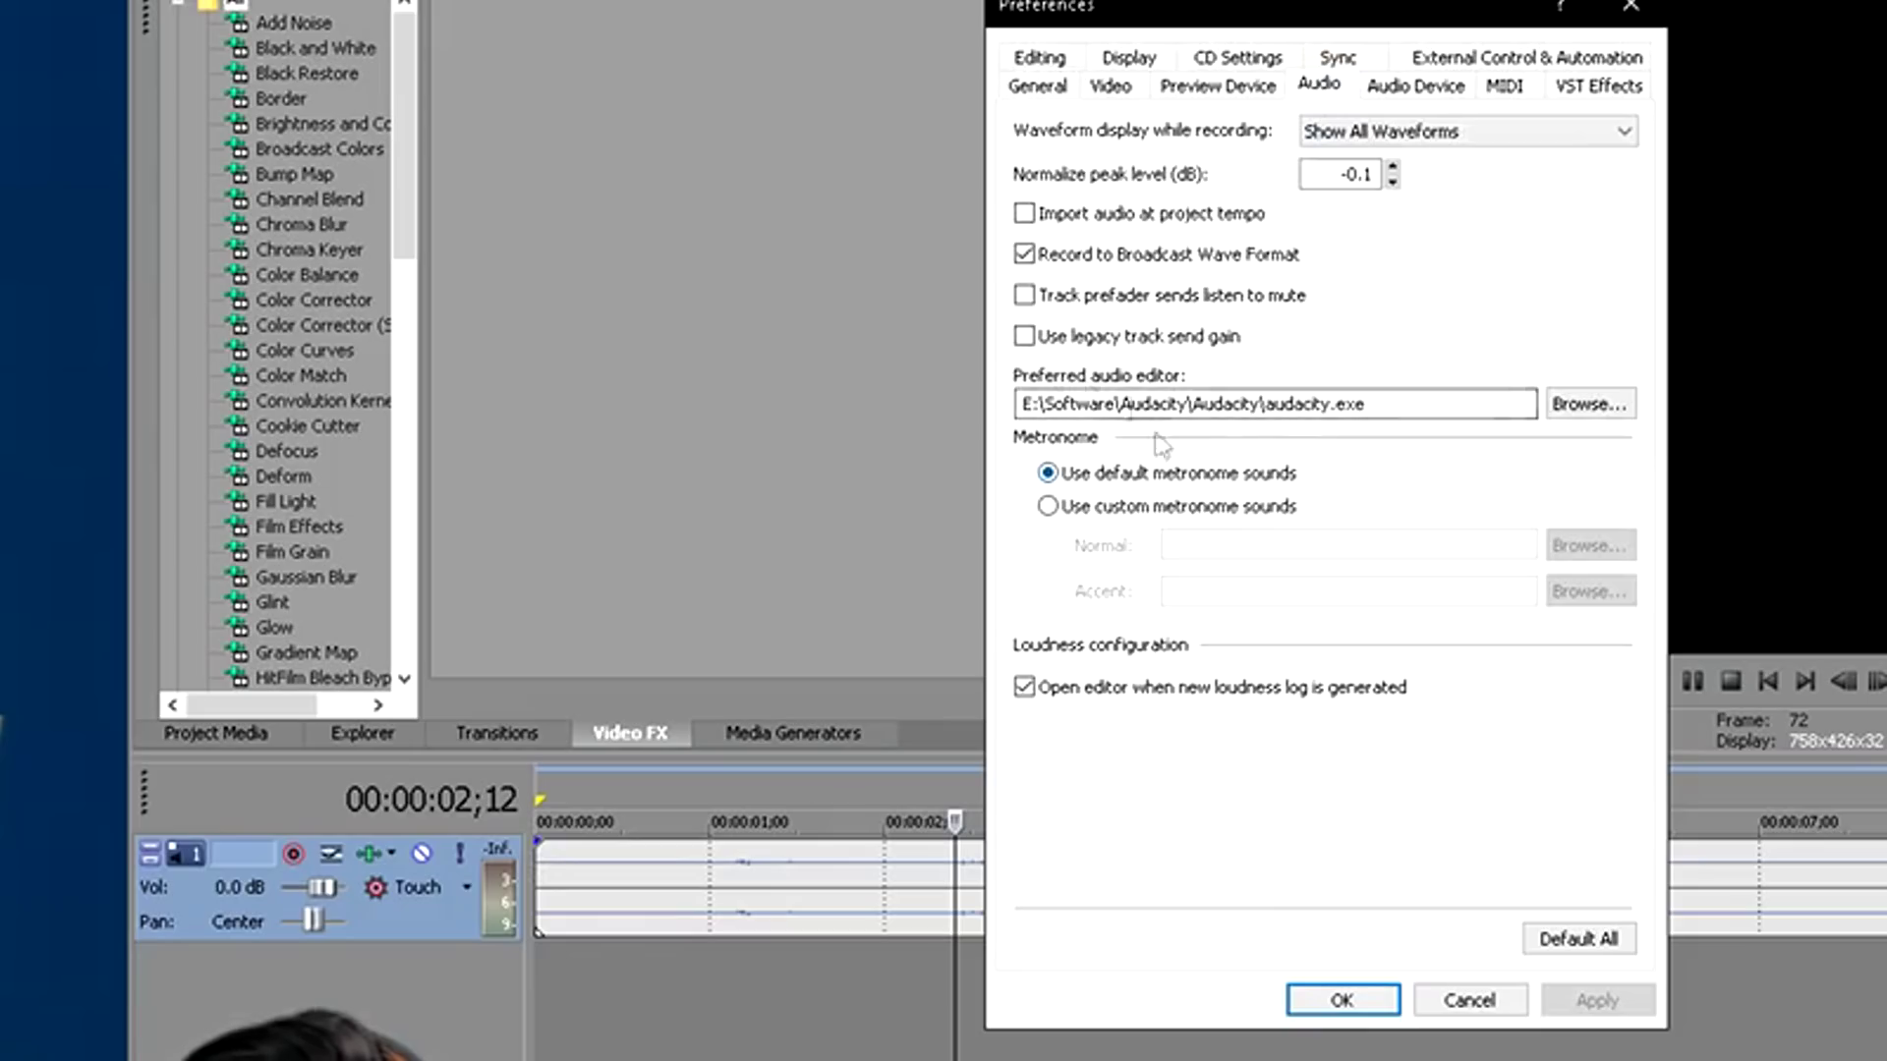
click(1410, 409)
drag(1410, 409, 981, 414)
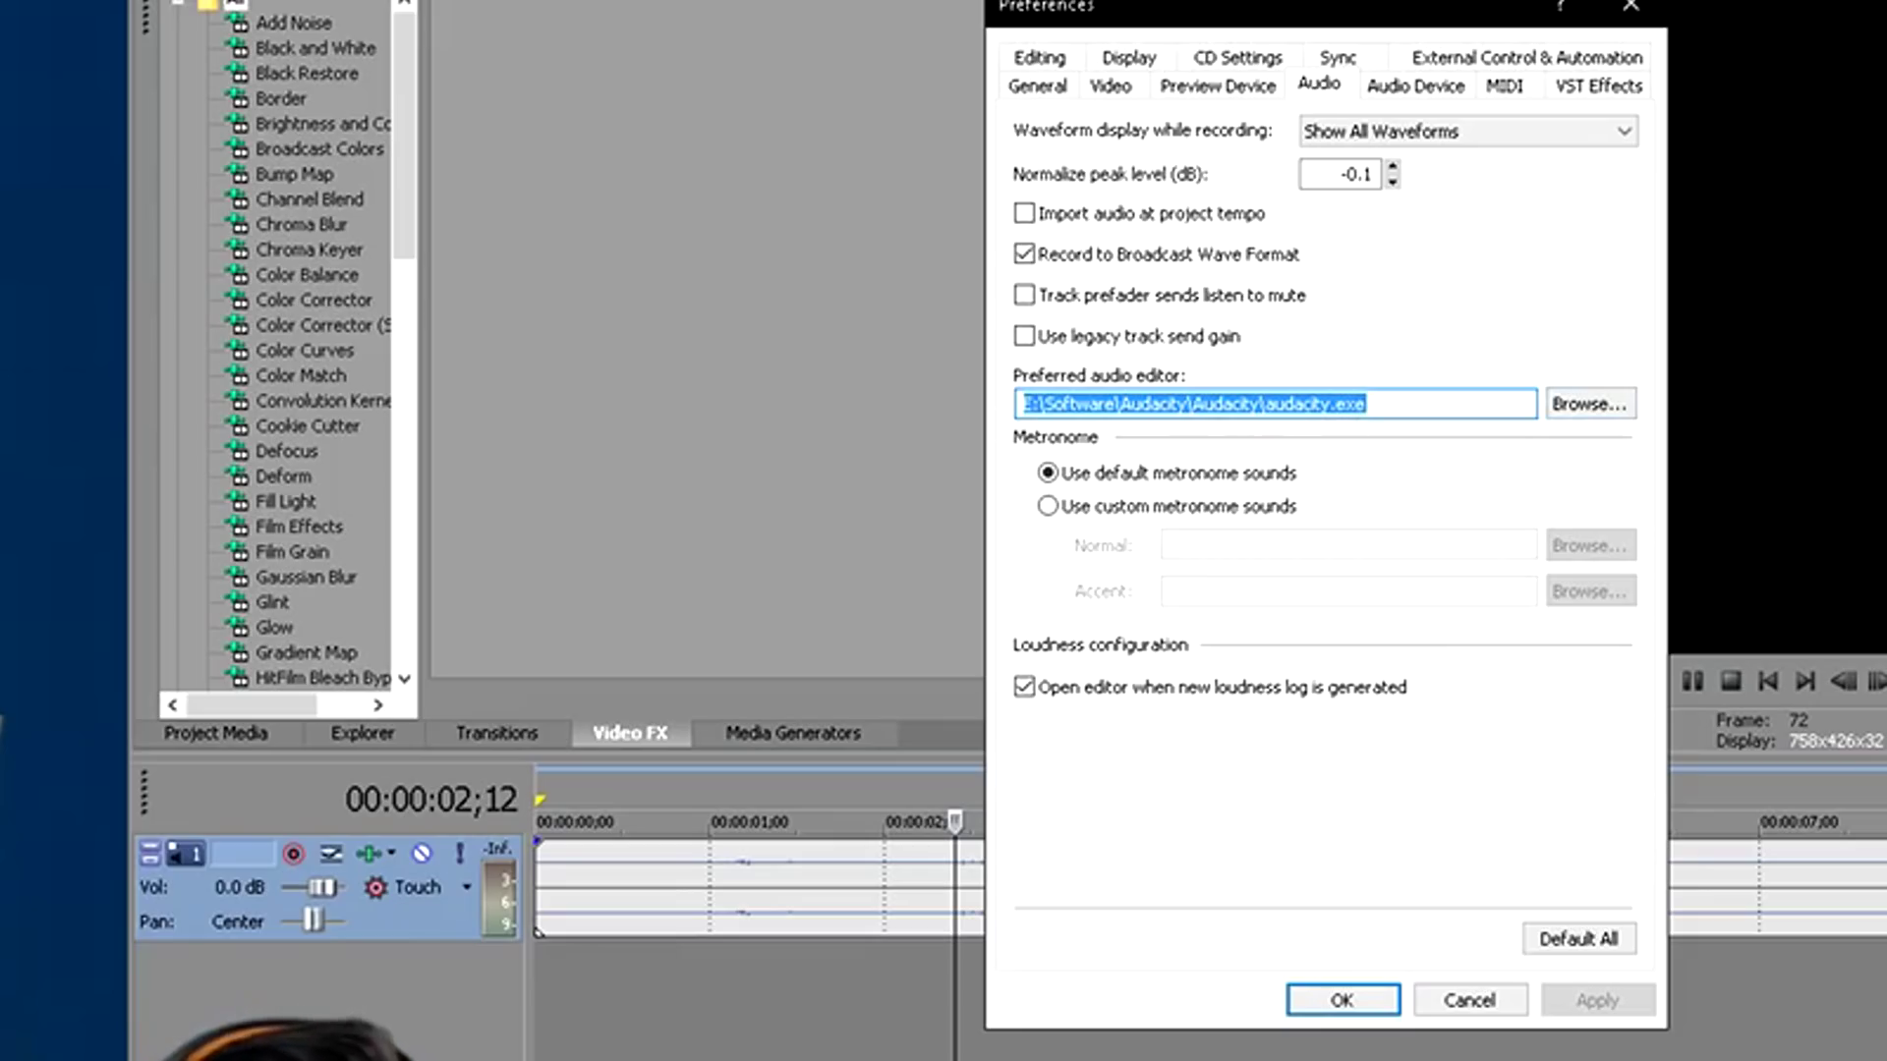
key(alt+Tab)
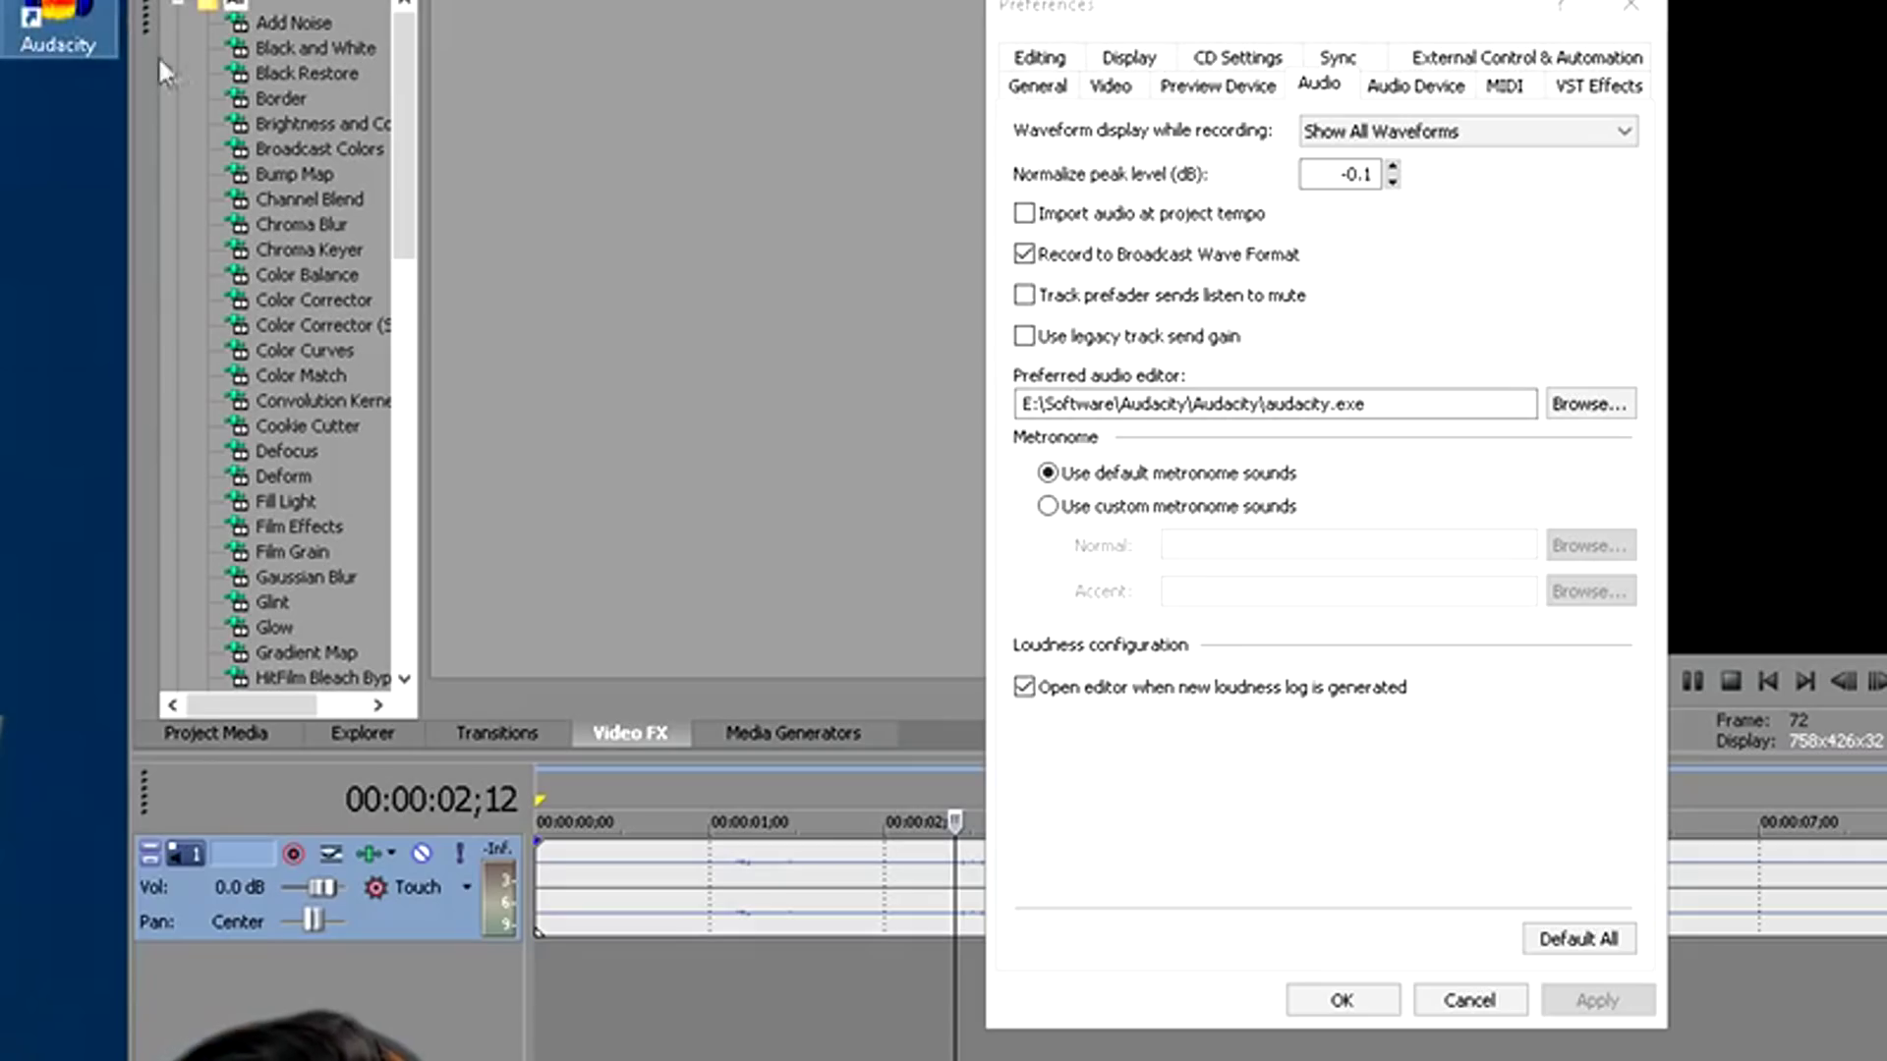
- Compare the Audacity desktop shortcut's Target path with the editor path, then return to Vegas
right_click(75, 27)
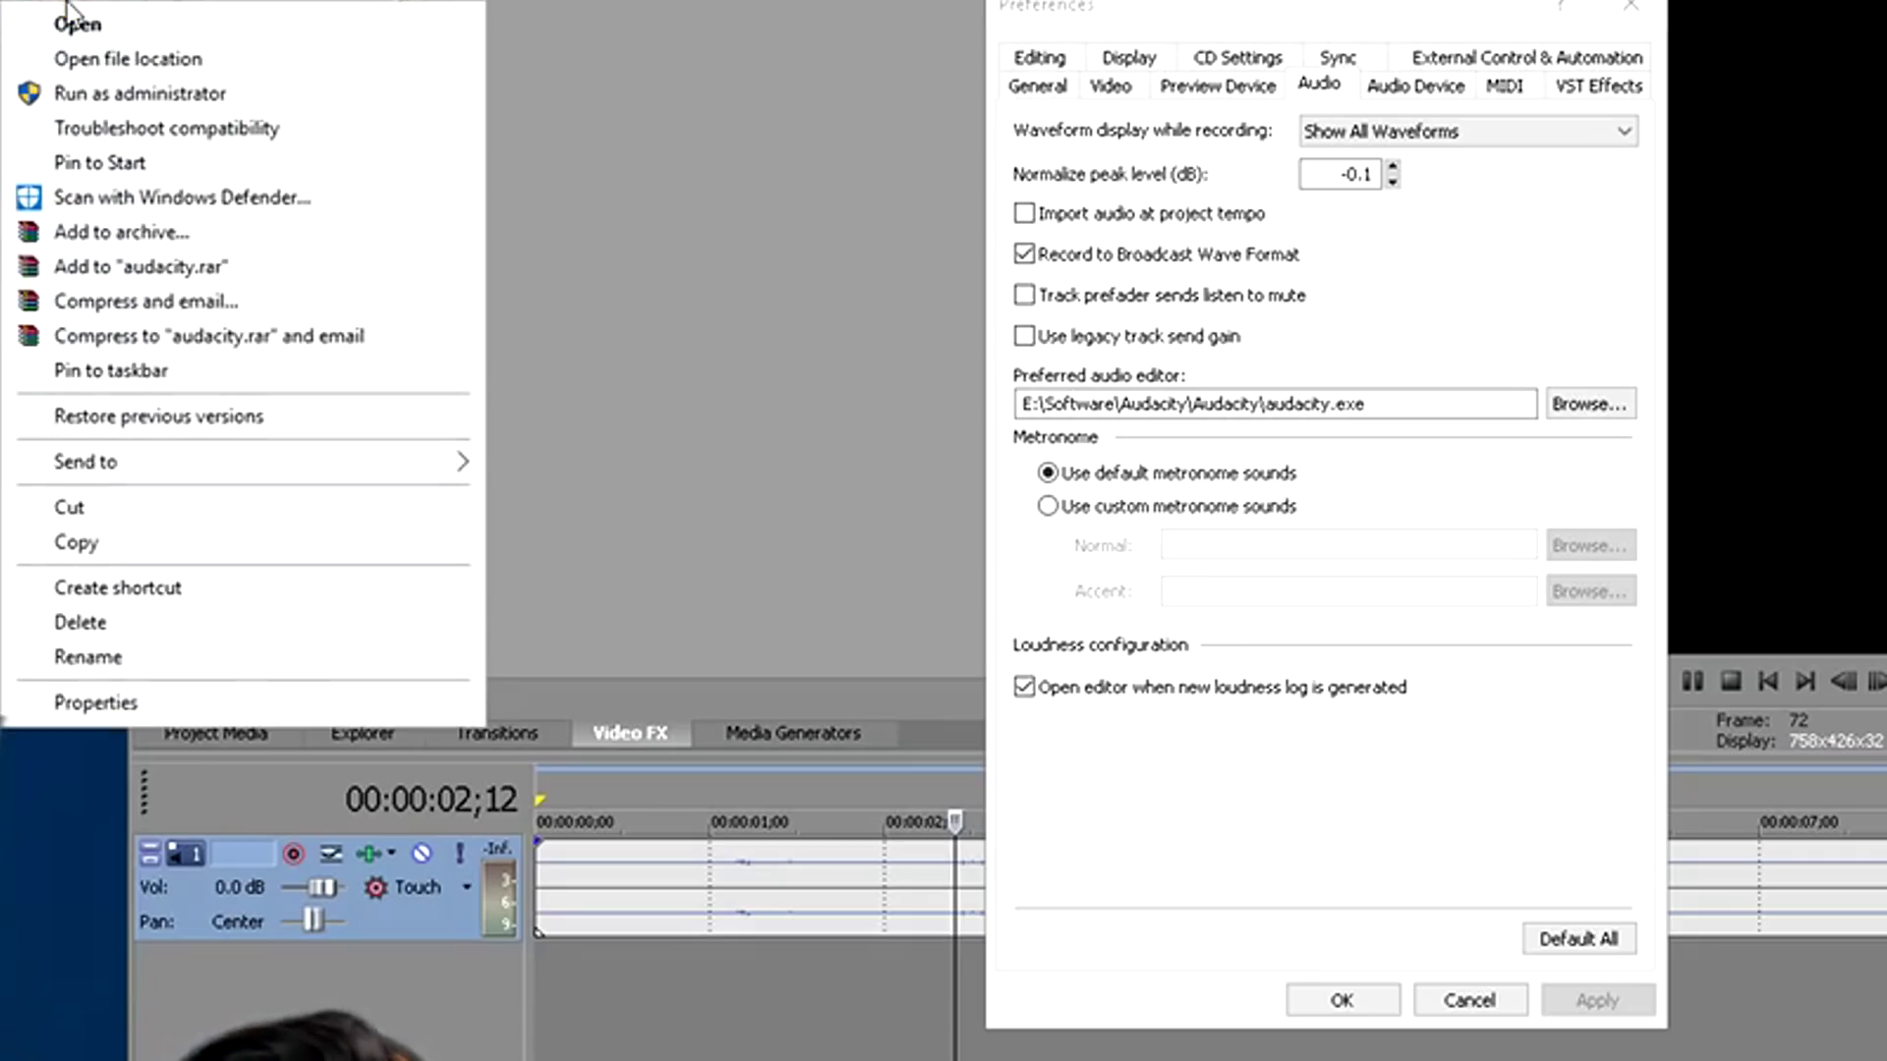
click(132, 719)
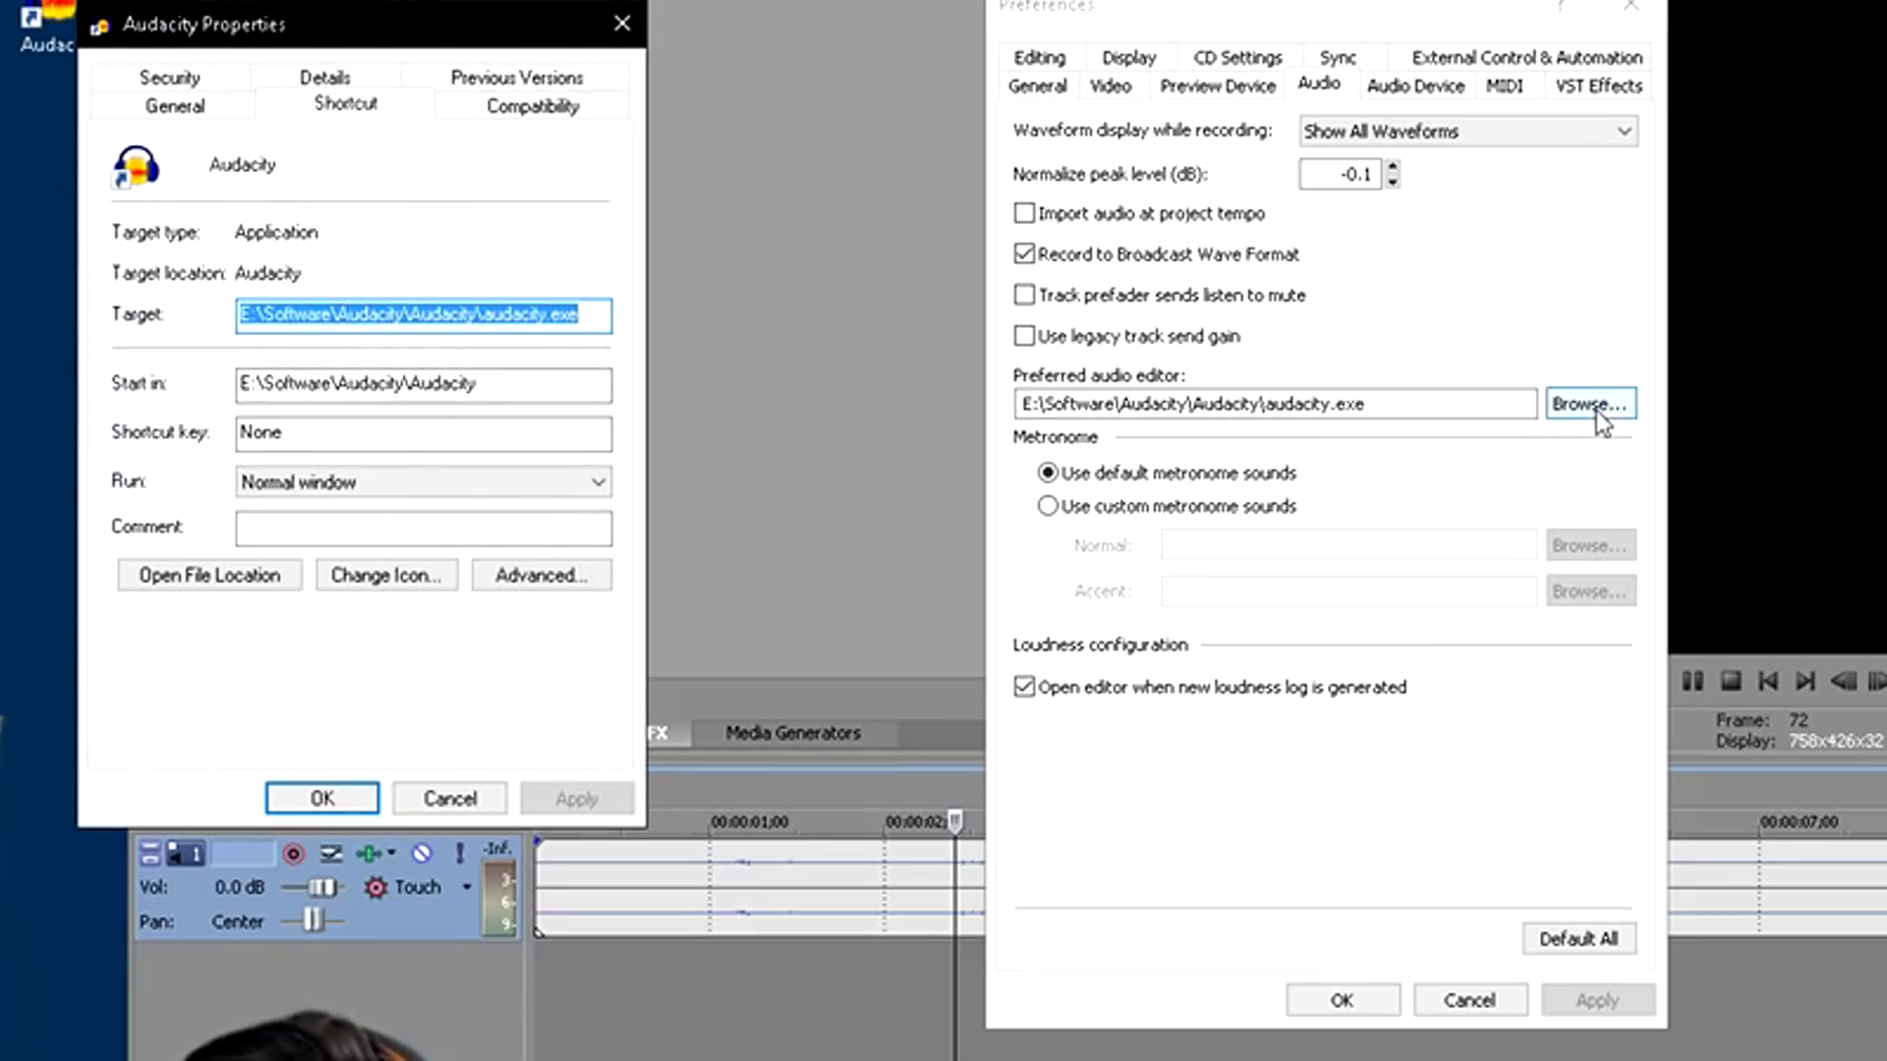
click(1586, 451)
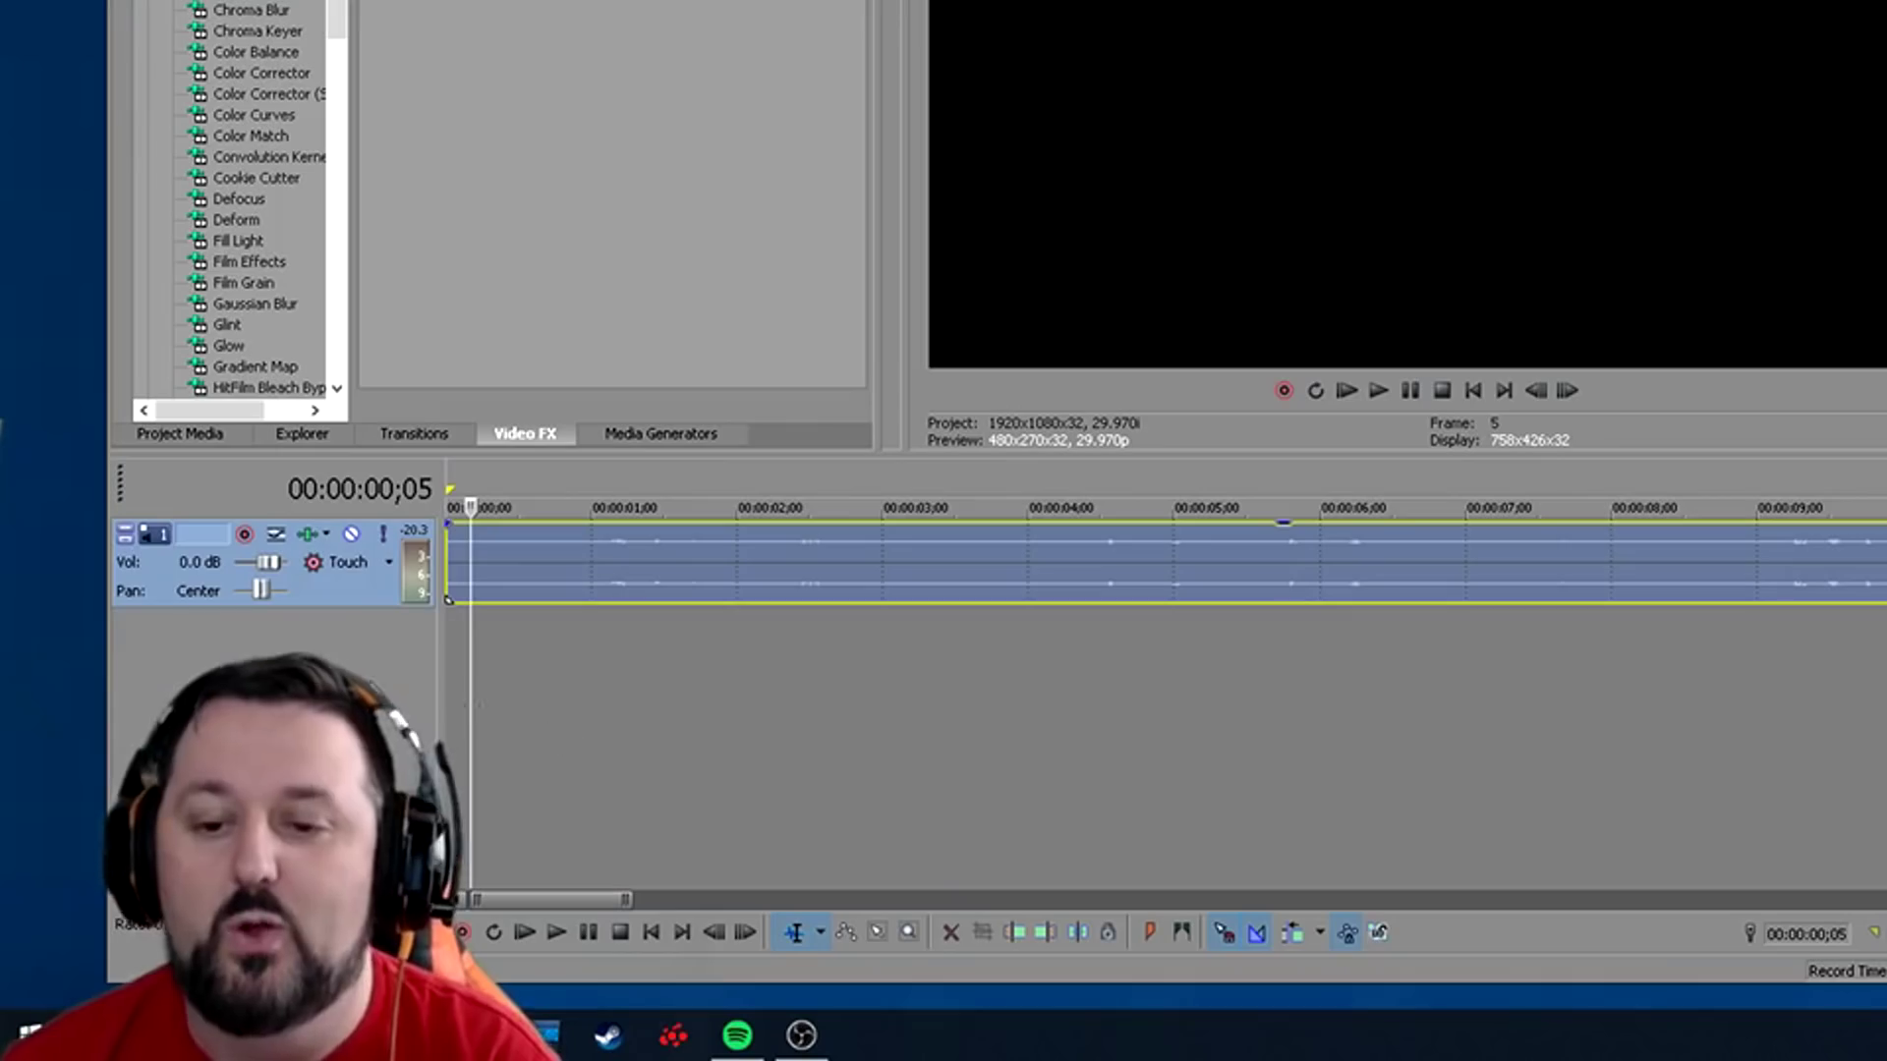
- Send a copy of the timeline audio event to Audacity with Open Copy in Audio Editor
right_click(497, 549)
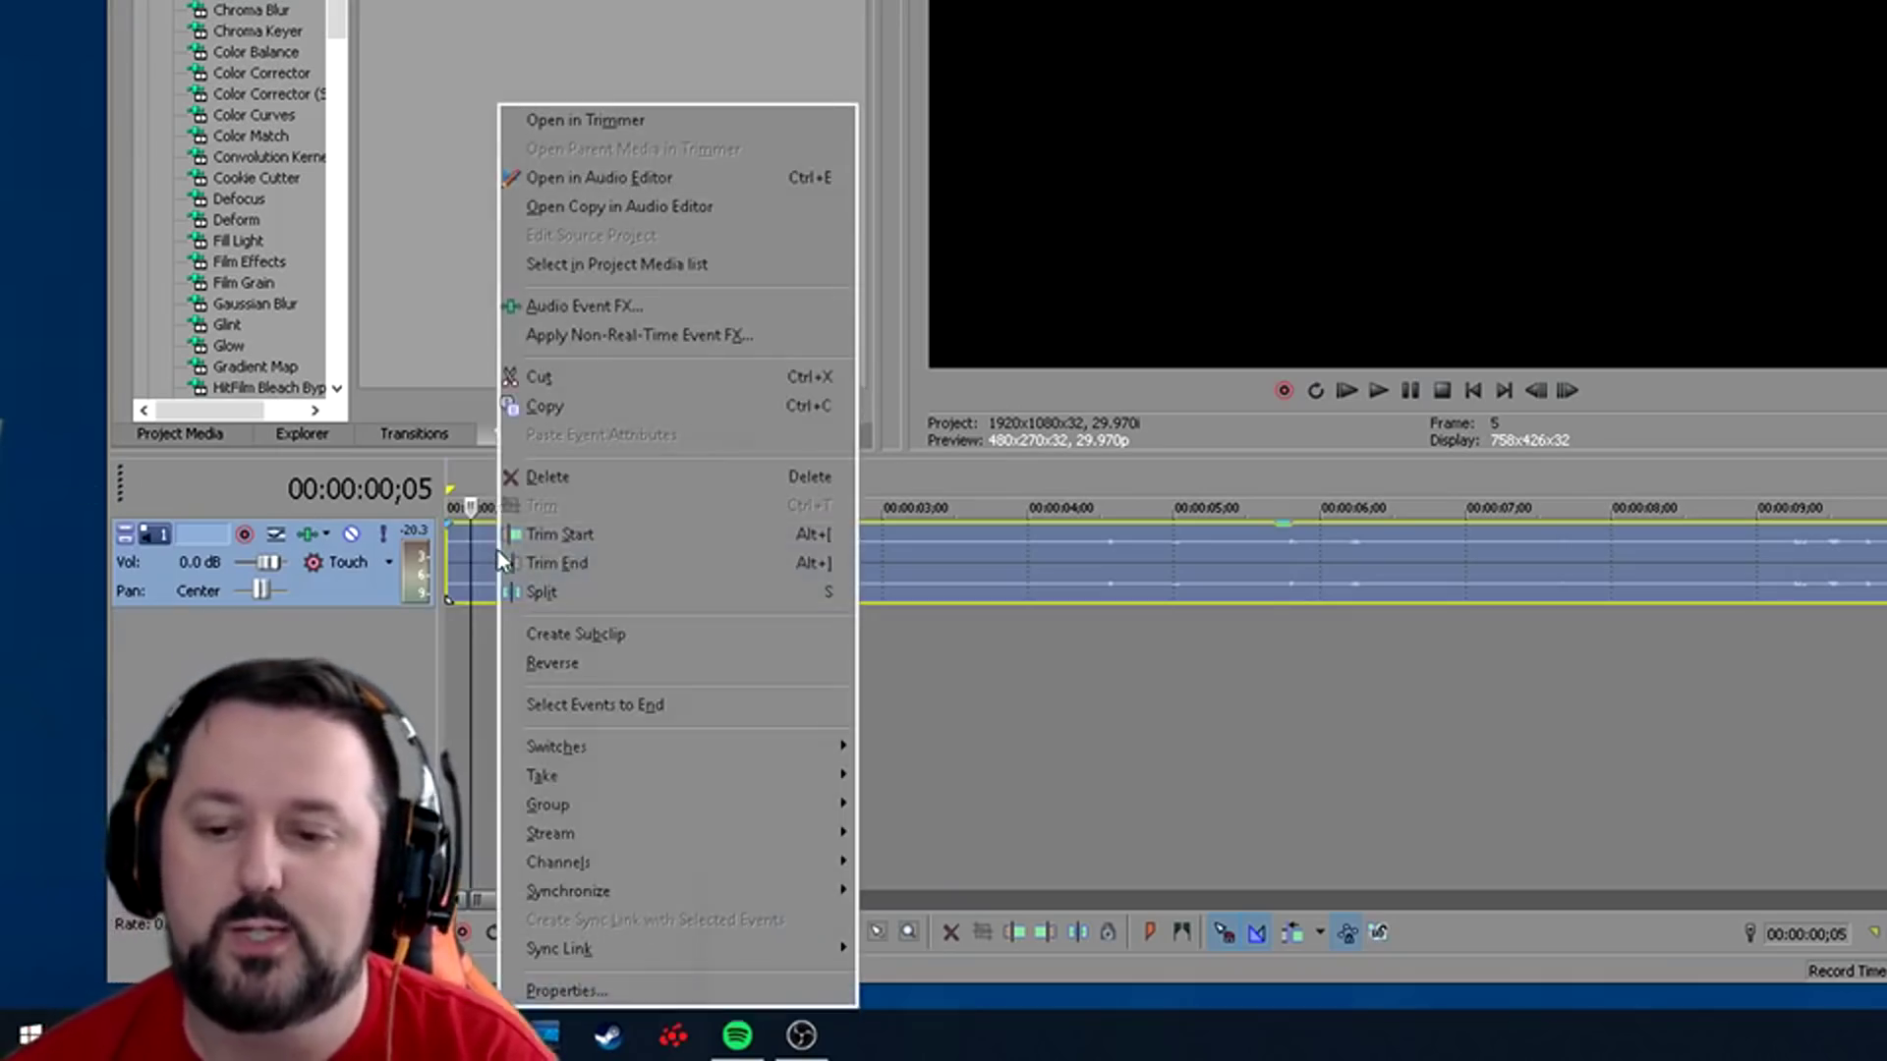
click(646, 208)
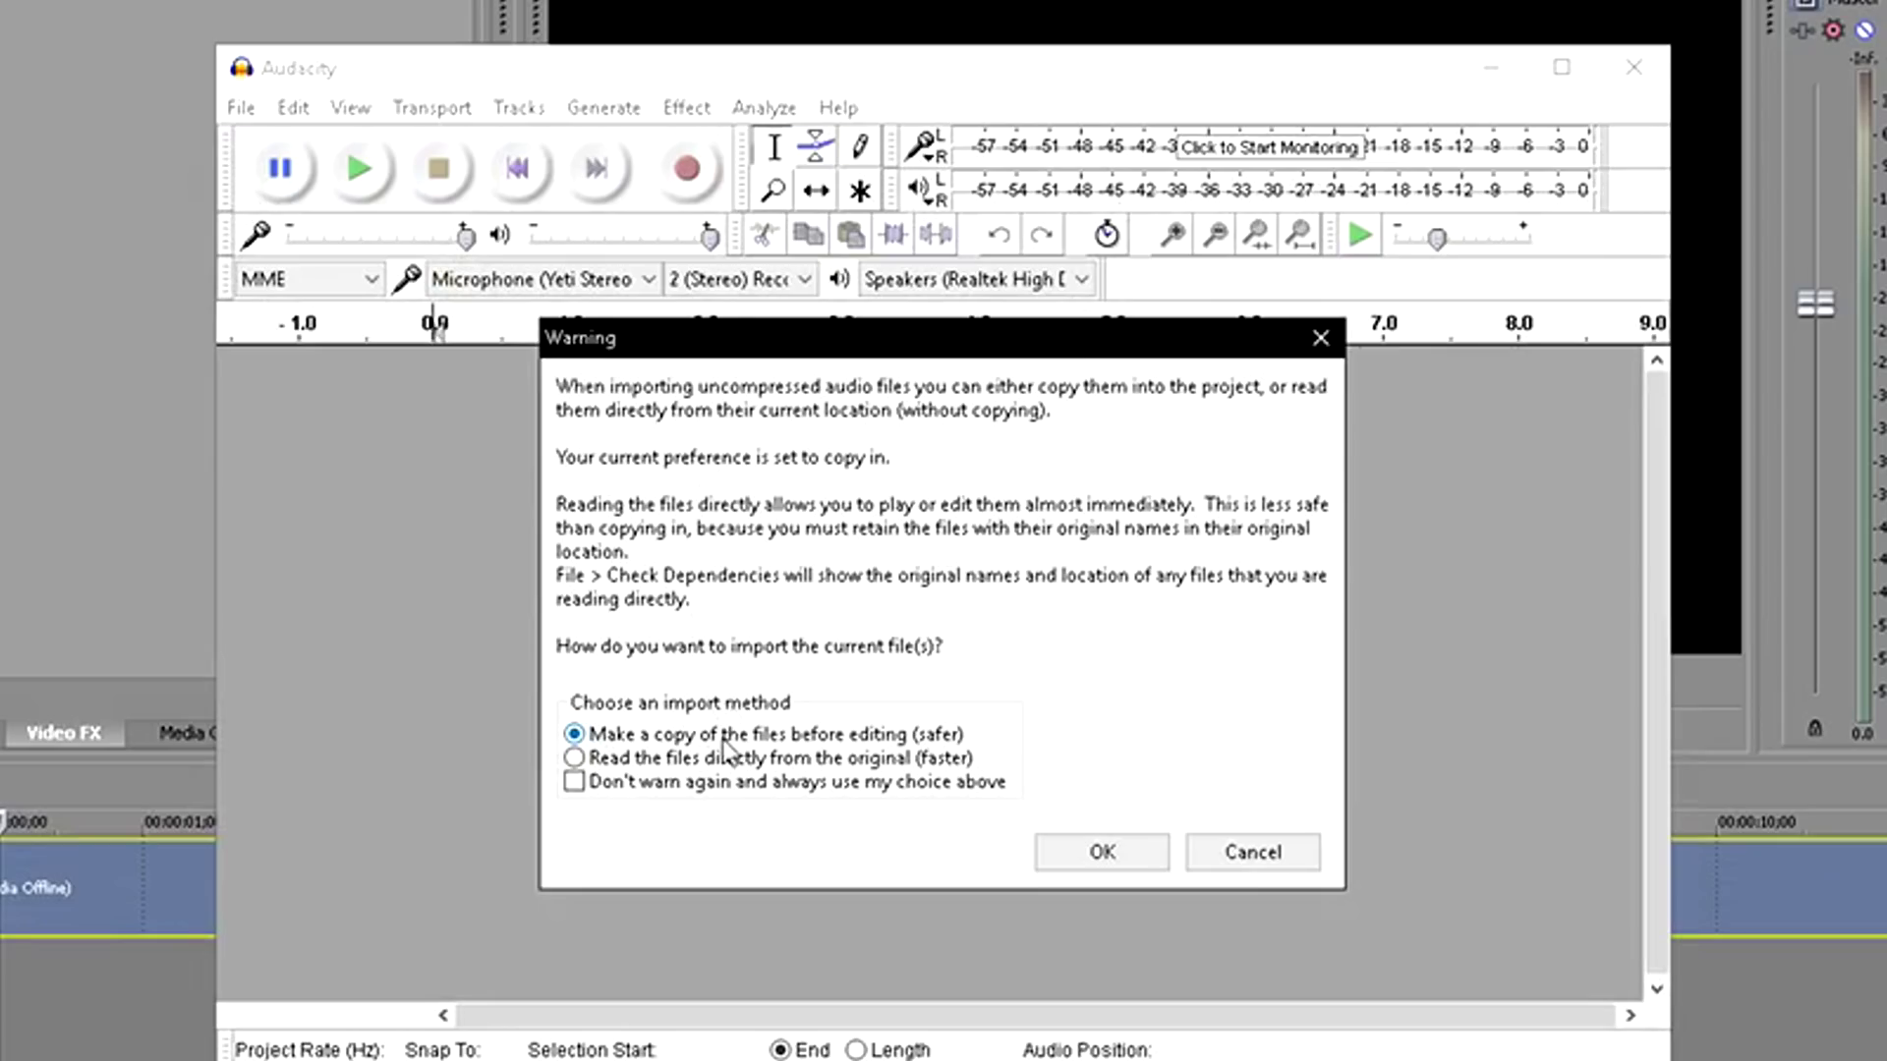
- Import a safe copy of the clip, maximize Audacity, and zoom in on the waveform
click(1092, 855)
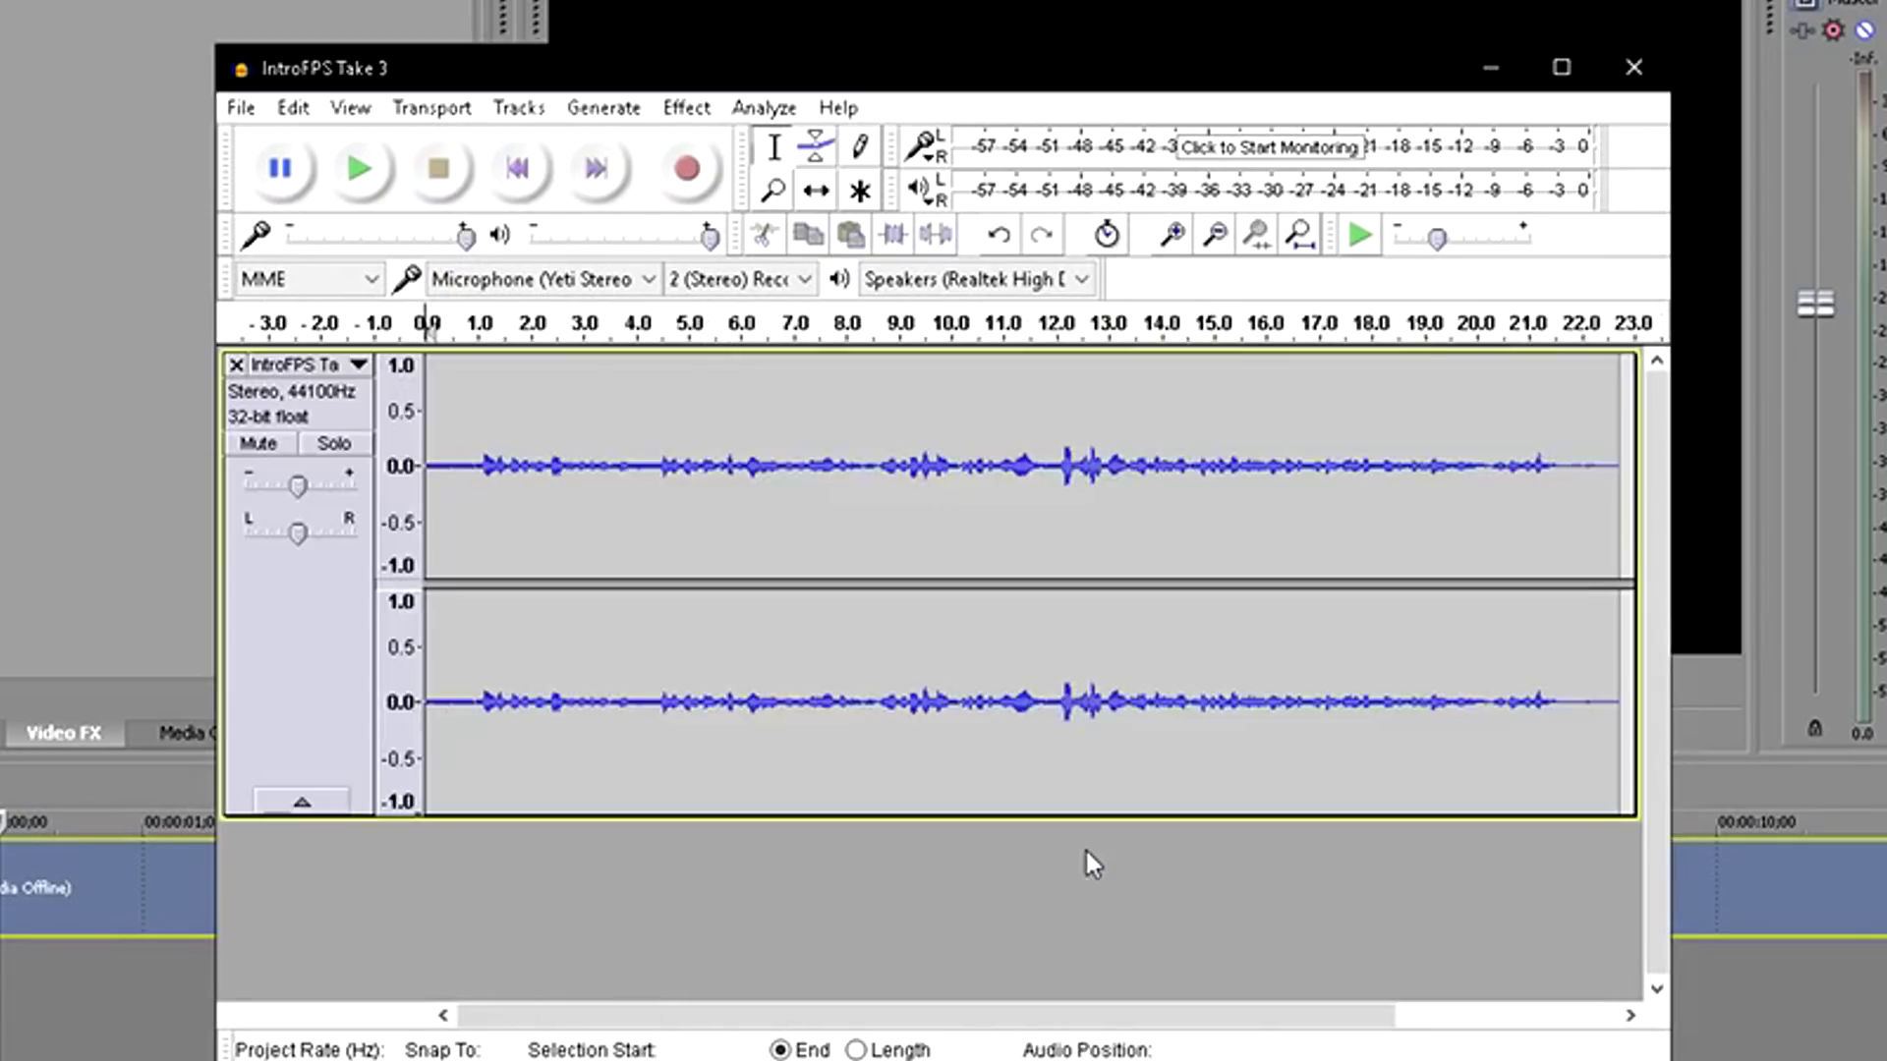
click(1562, 66)
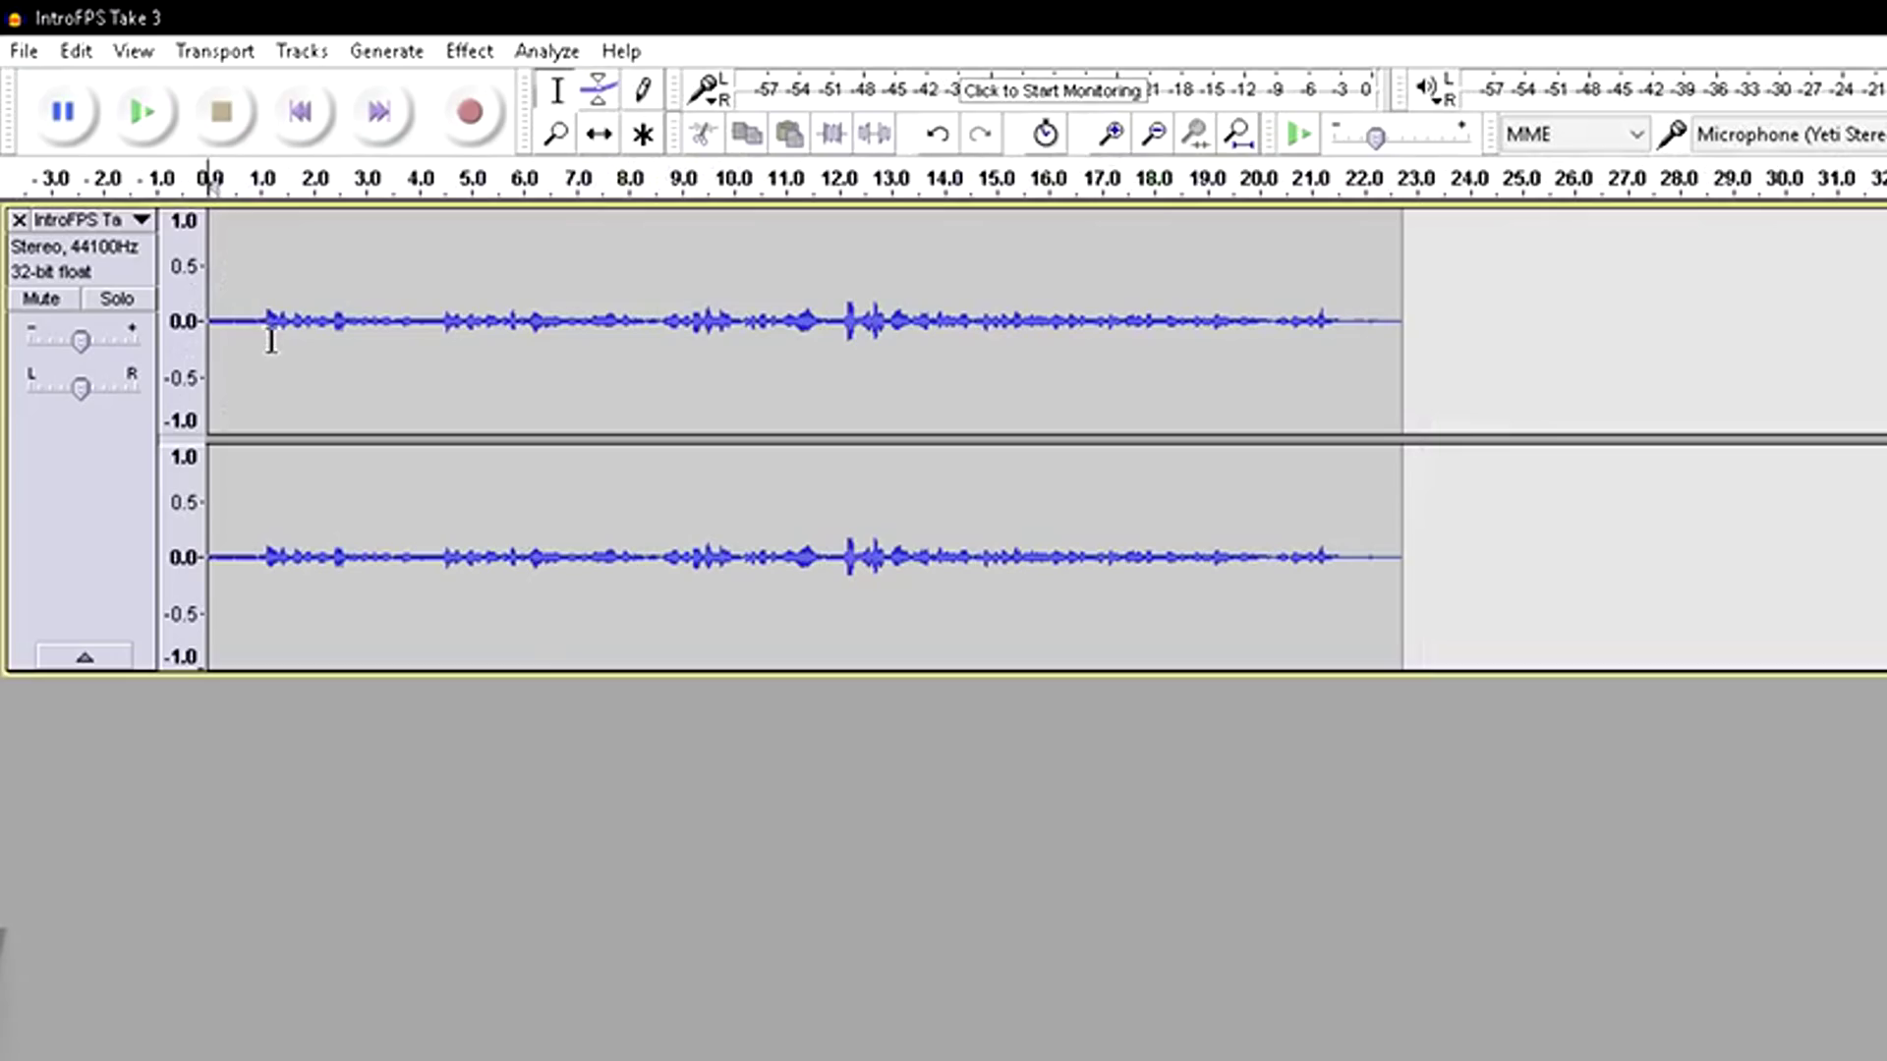
key(ctrl+1)
click(133, 54)
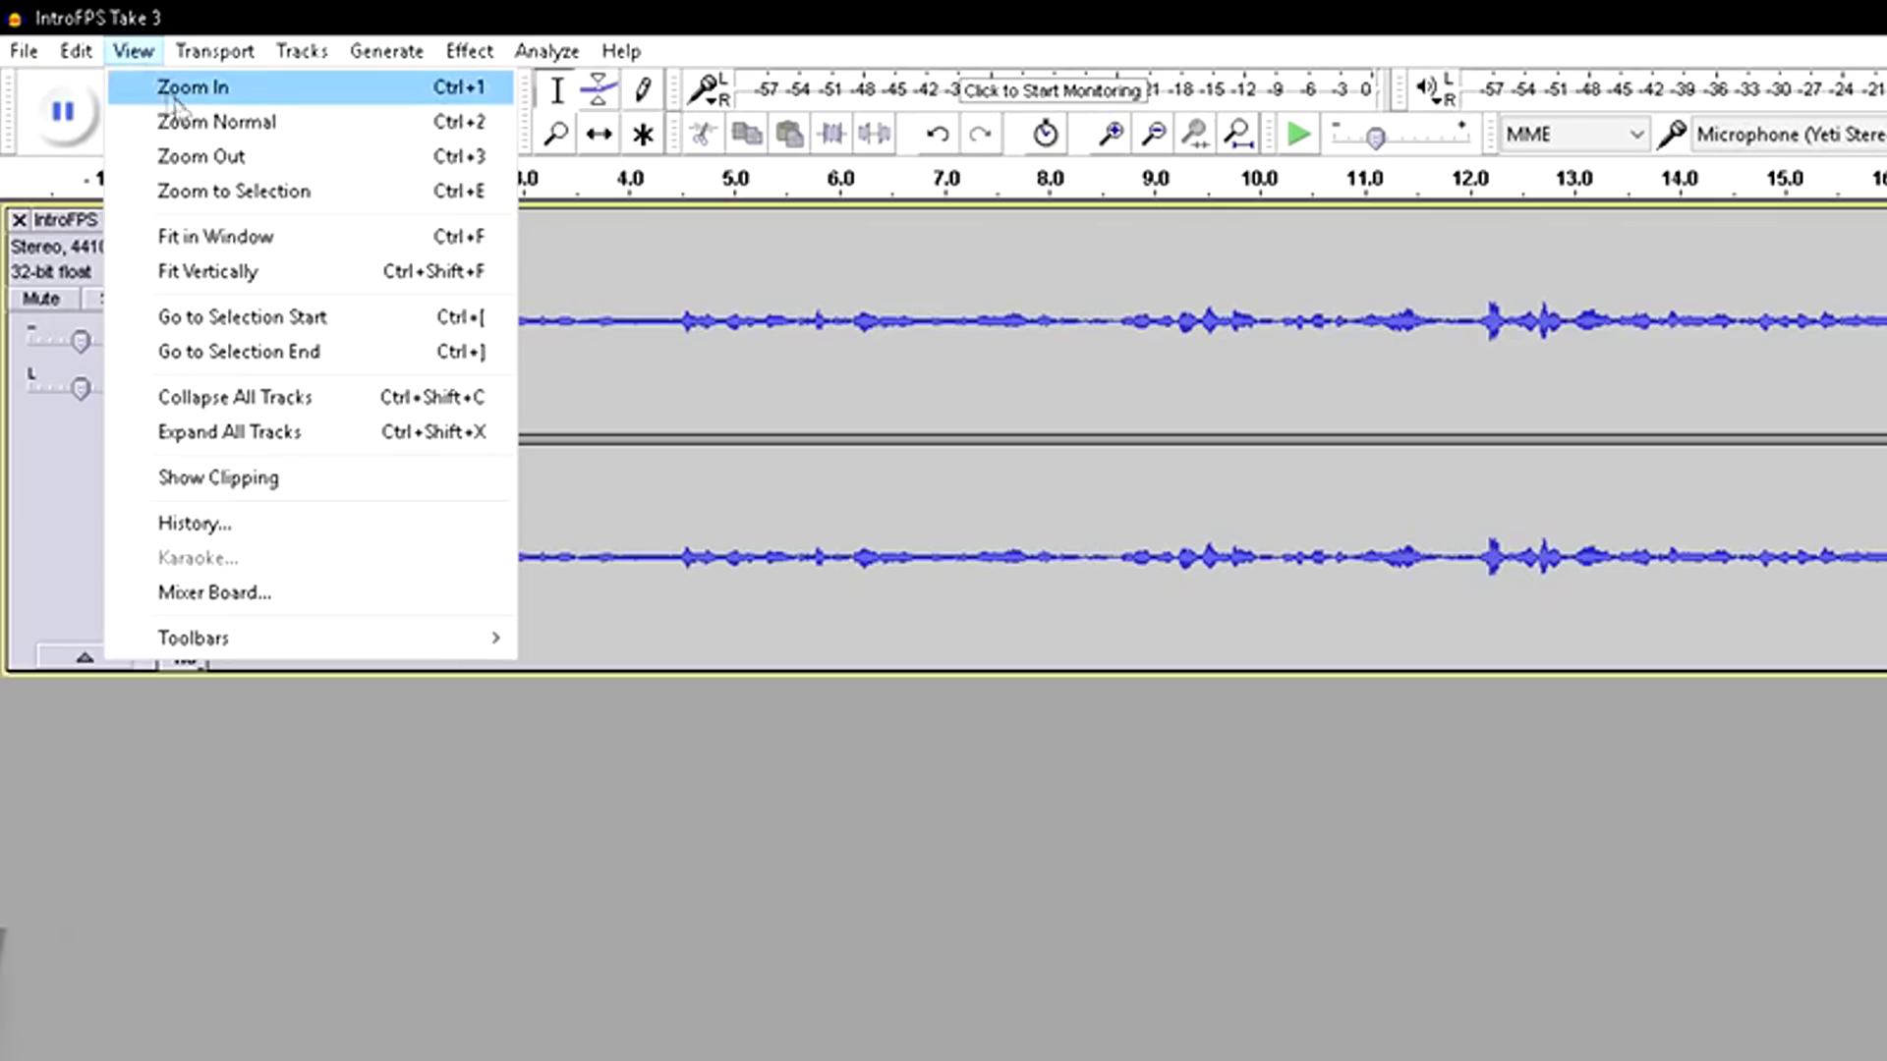
key(Escape)
key(ctrl+1)
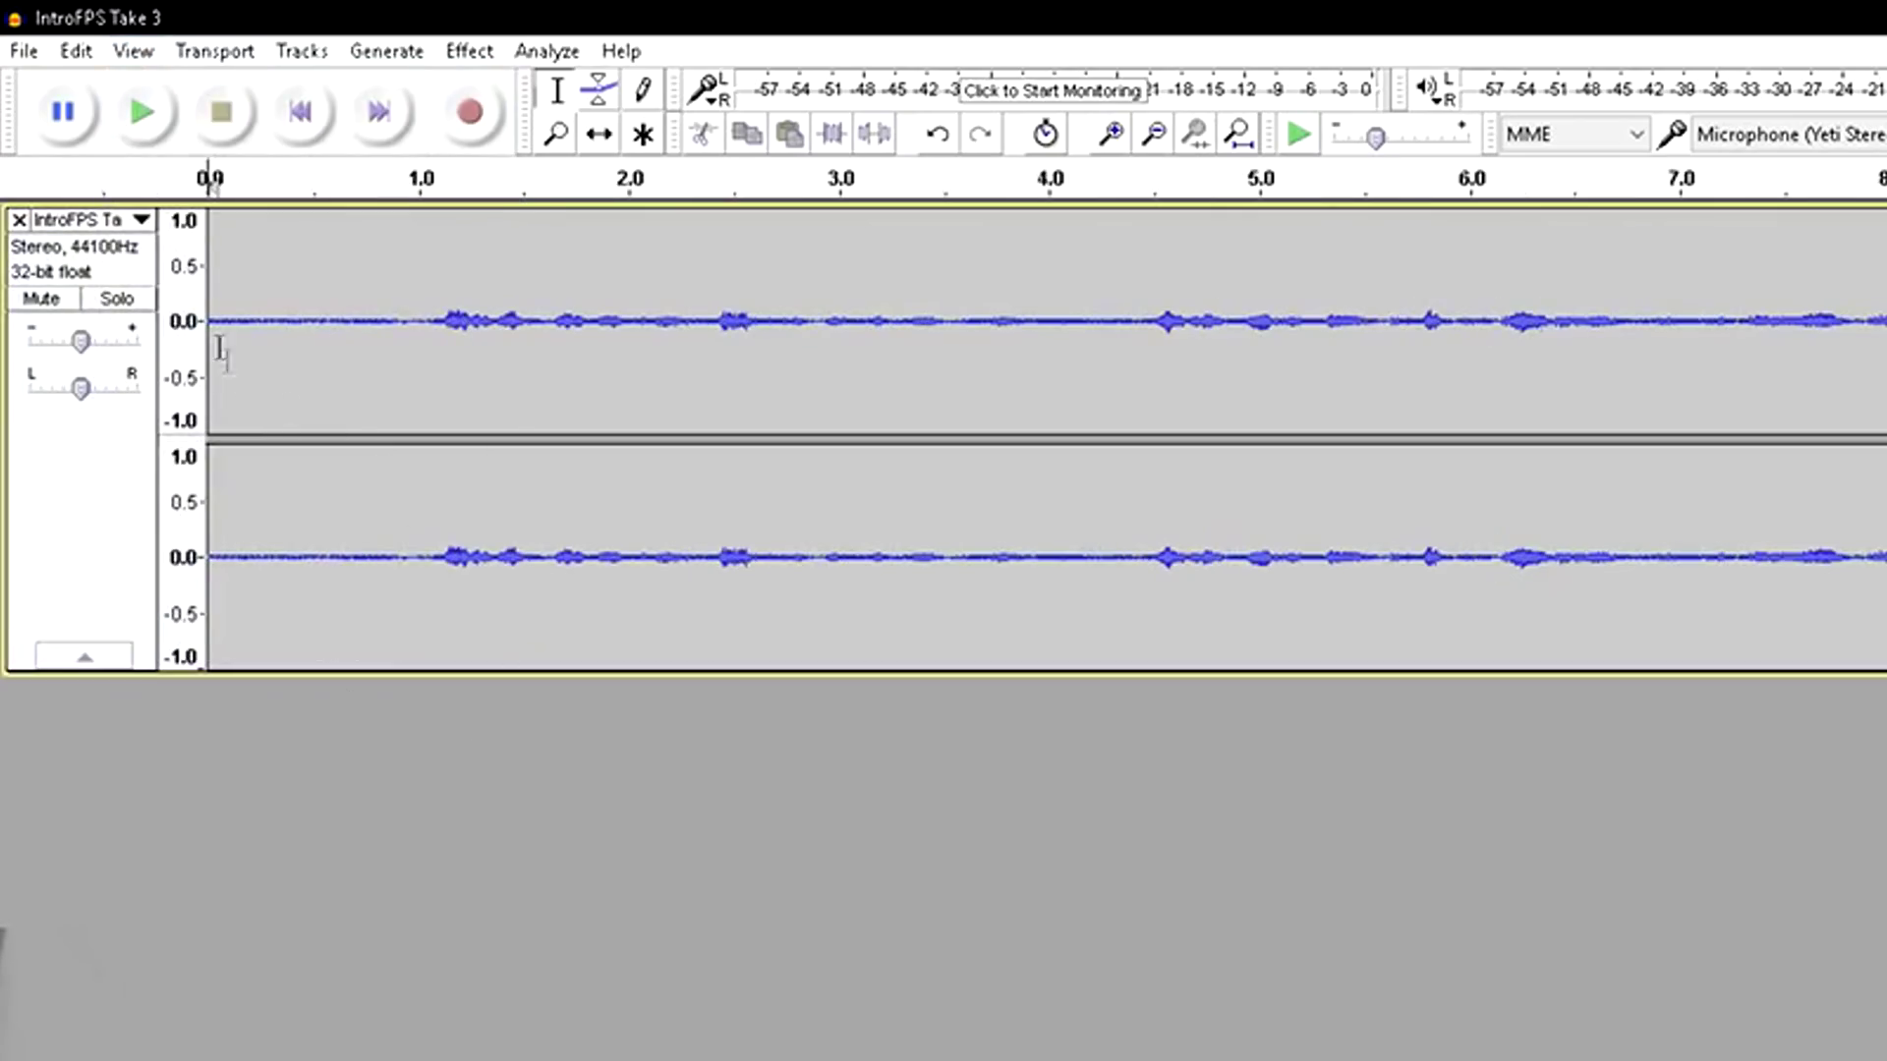
- Select the quiet noise-only stretch at the clip start and play it back
drag(222, 321, 310, 319)
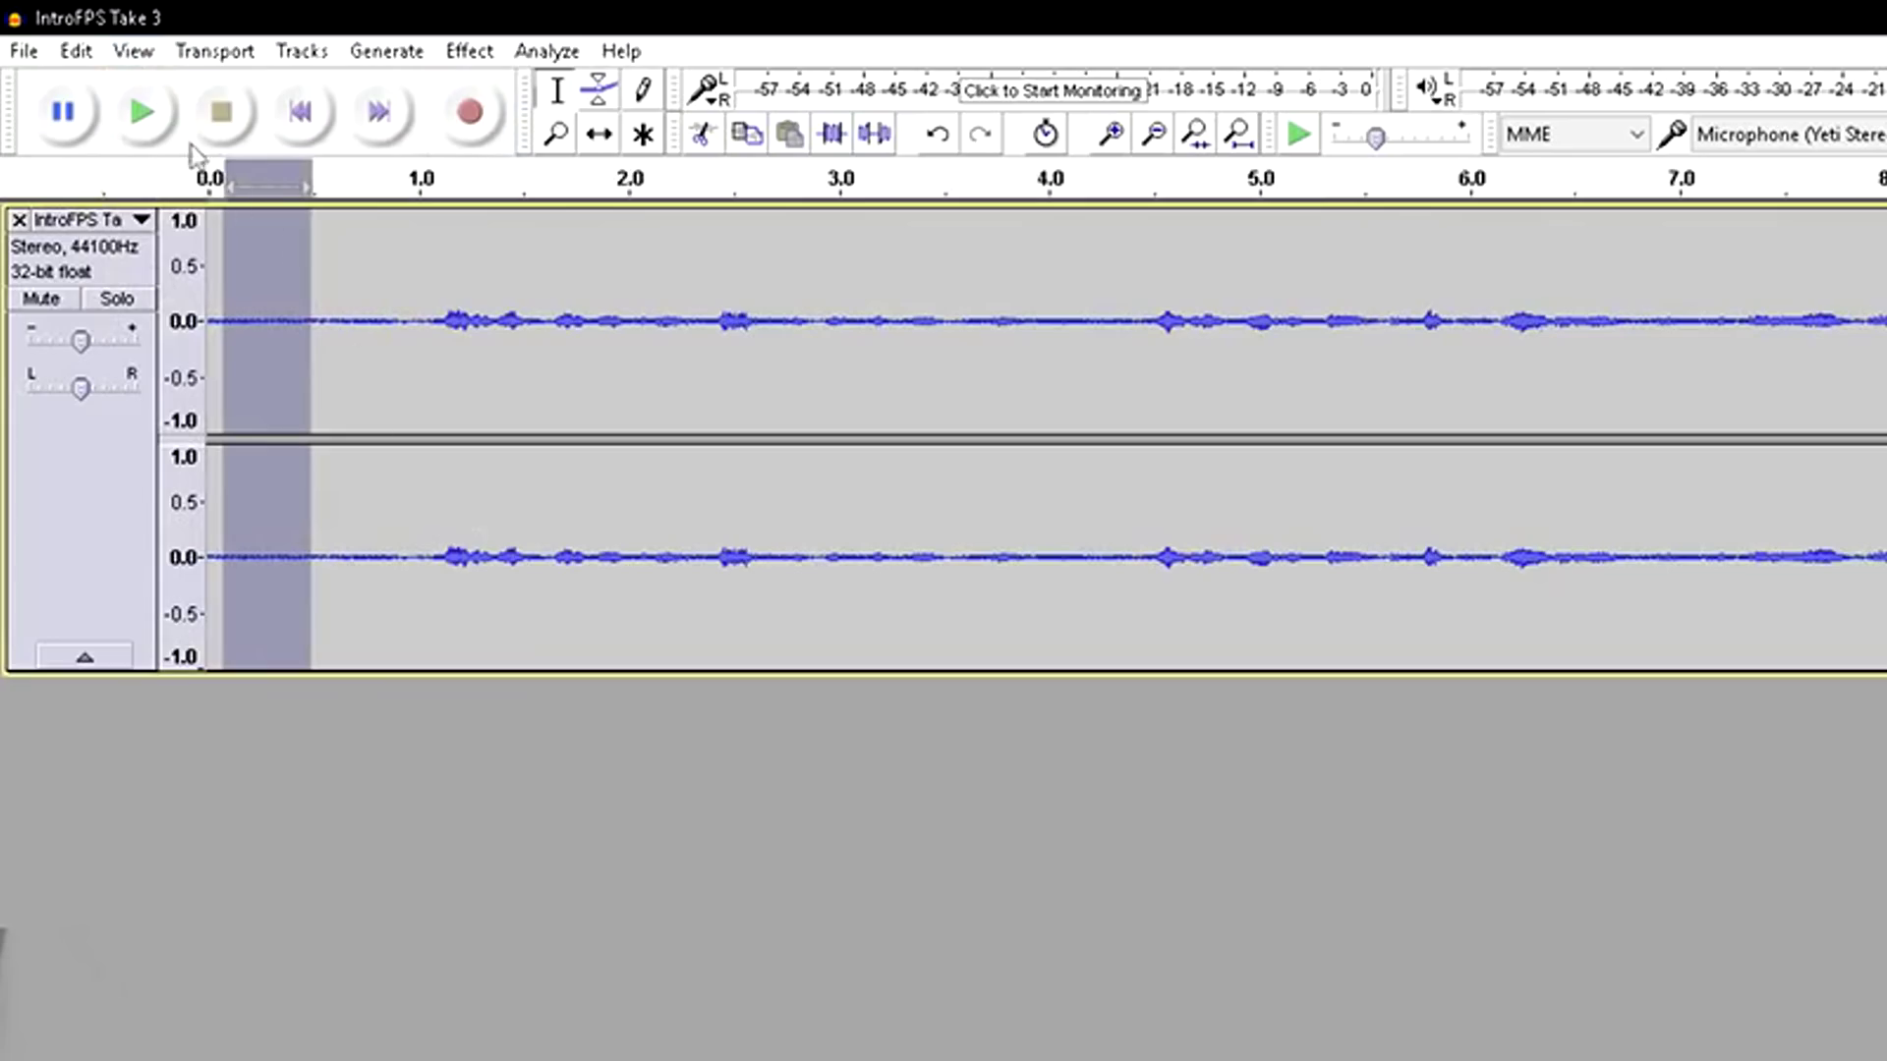
click(145, 121)
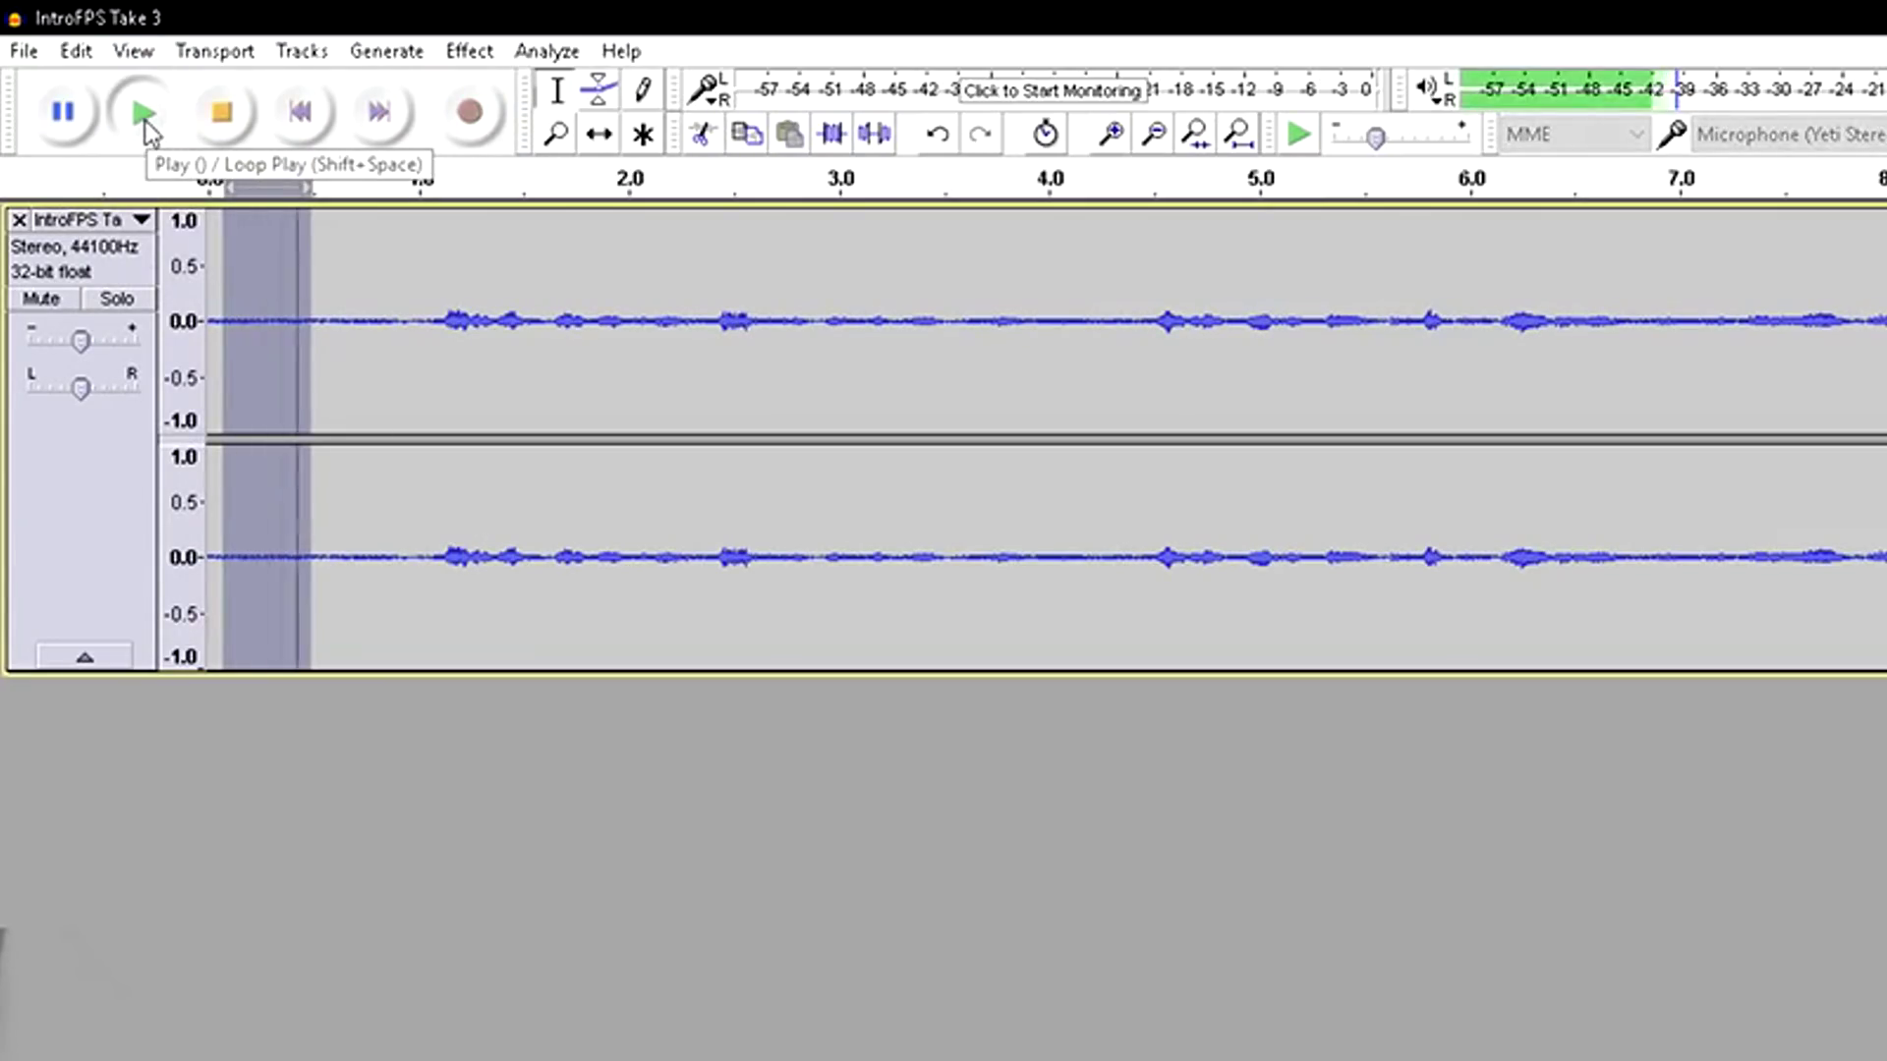
click(146, 121)
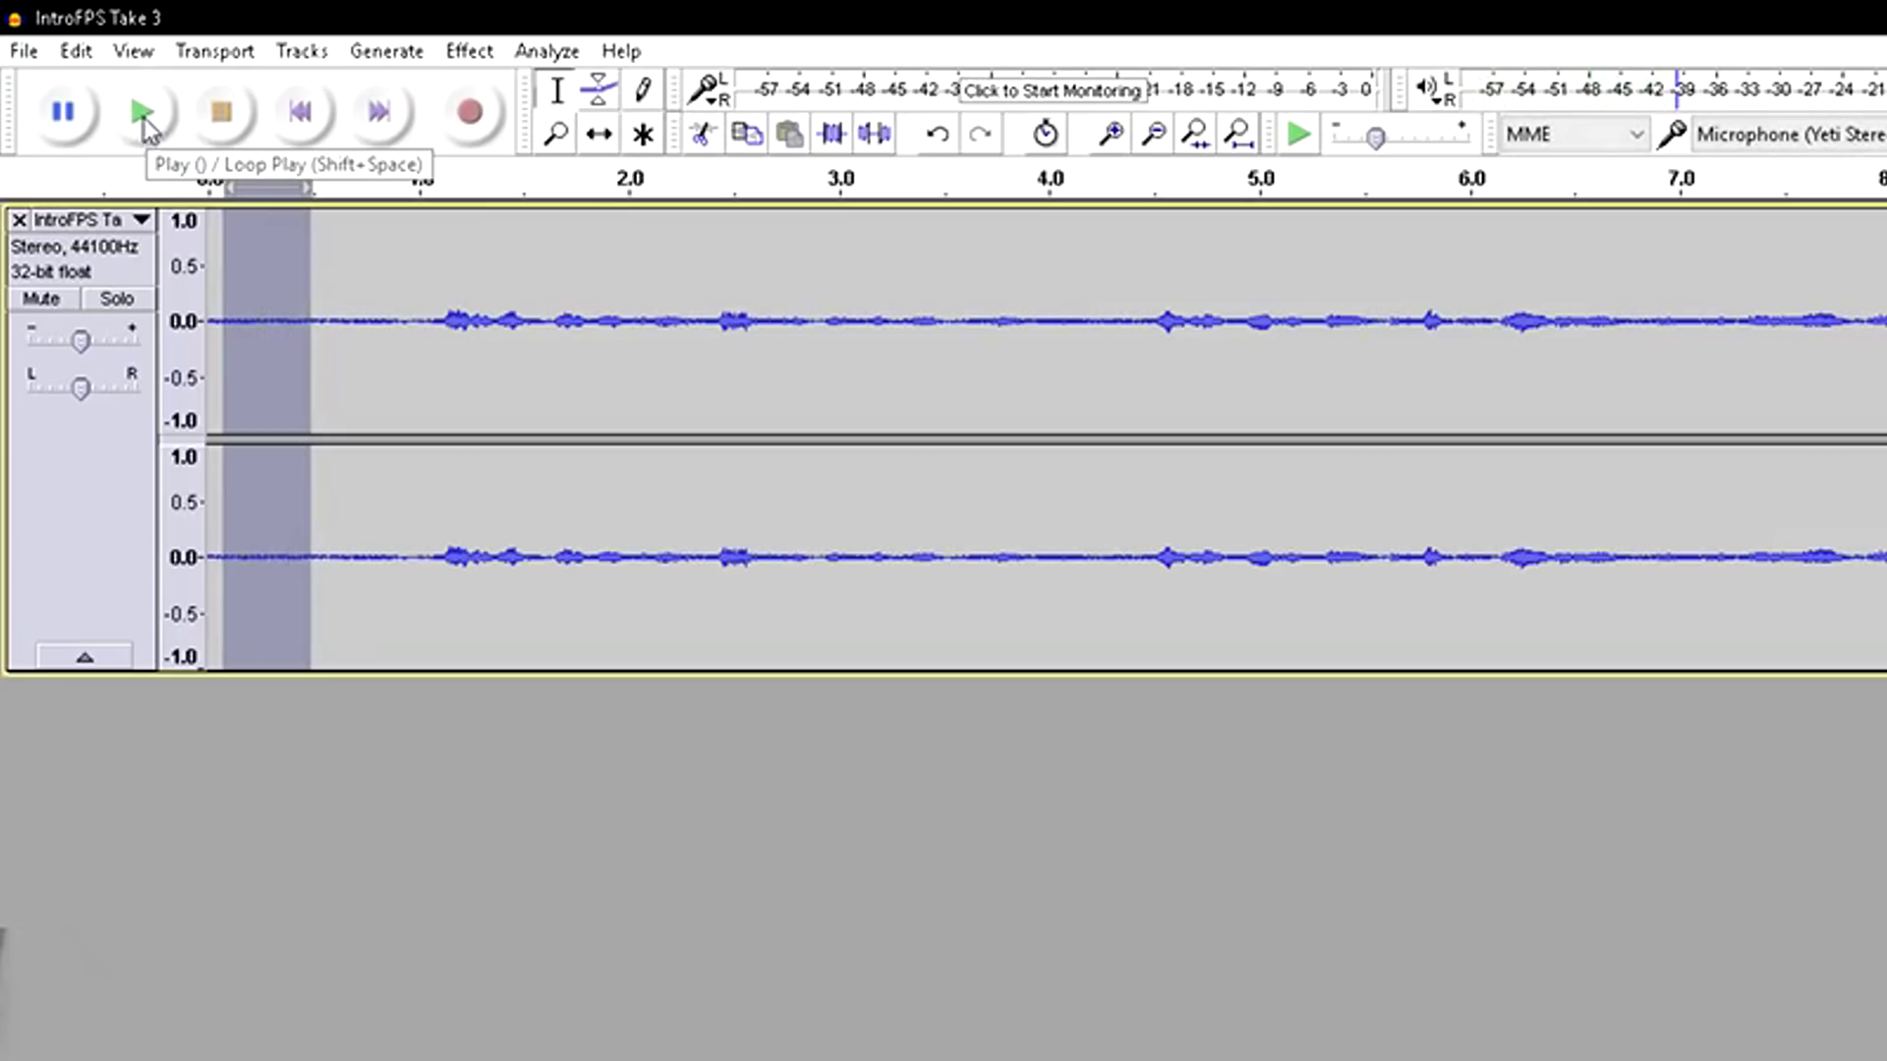
click(143, 115)
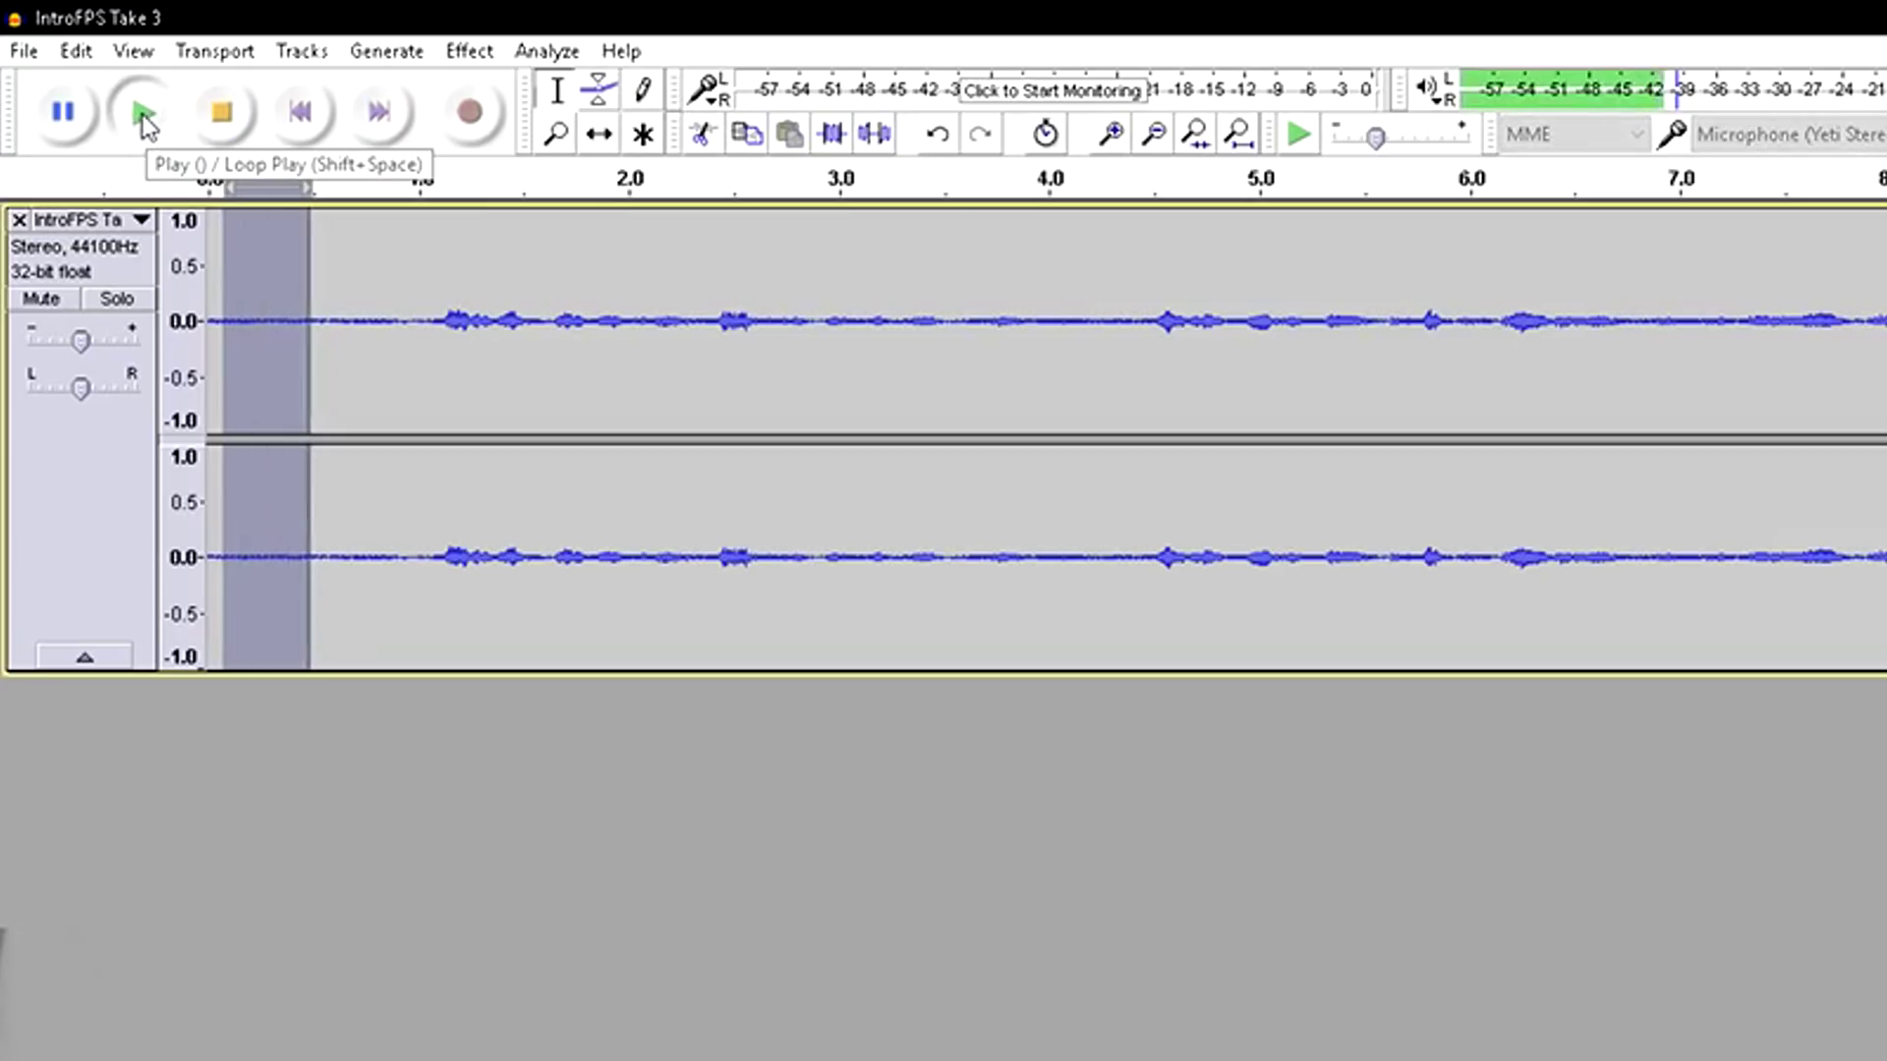
- Capture the opening stretch as the noise profile with Effect > Noise Reduction > Get Noise Profile
click(466, 57)
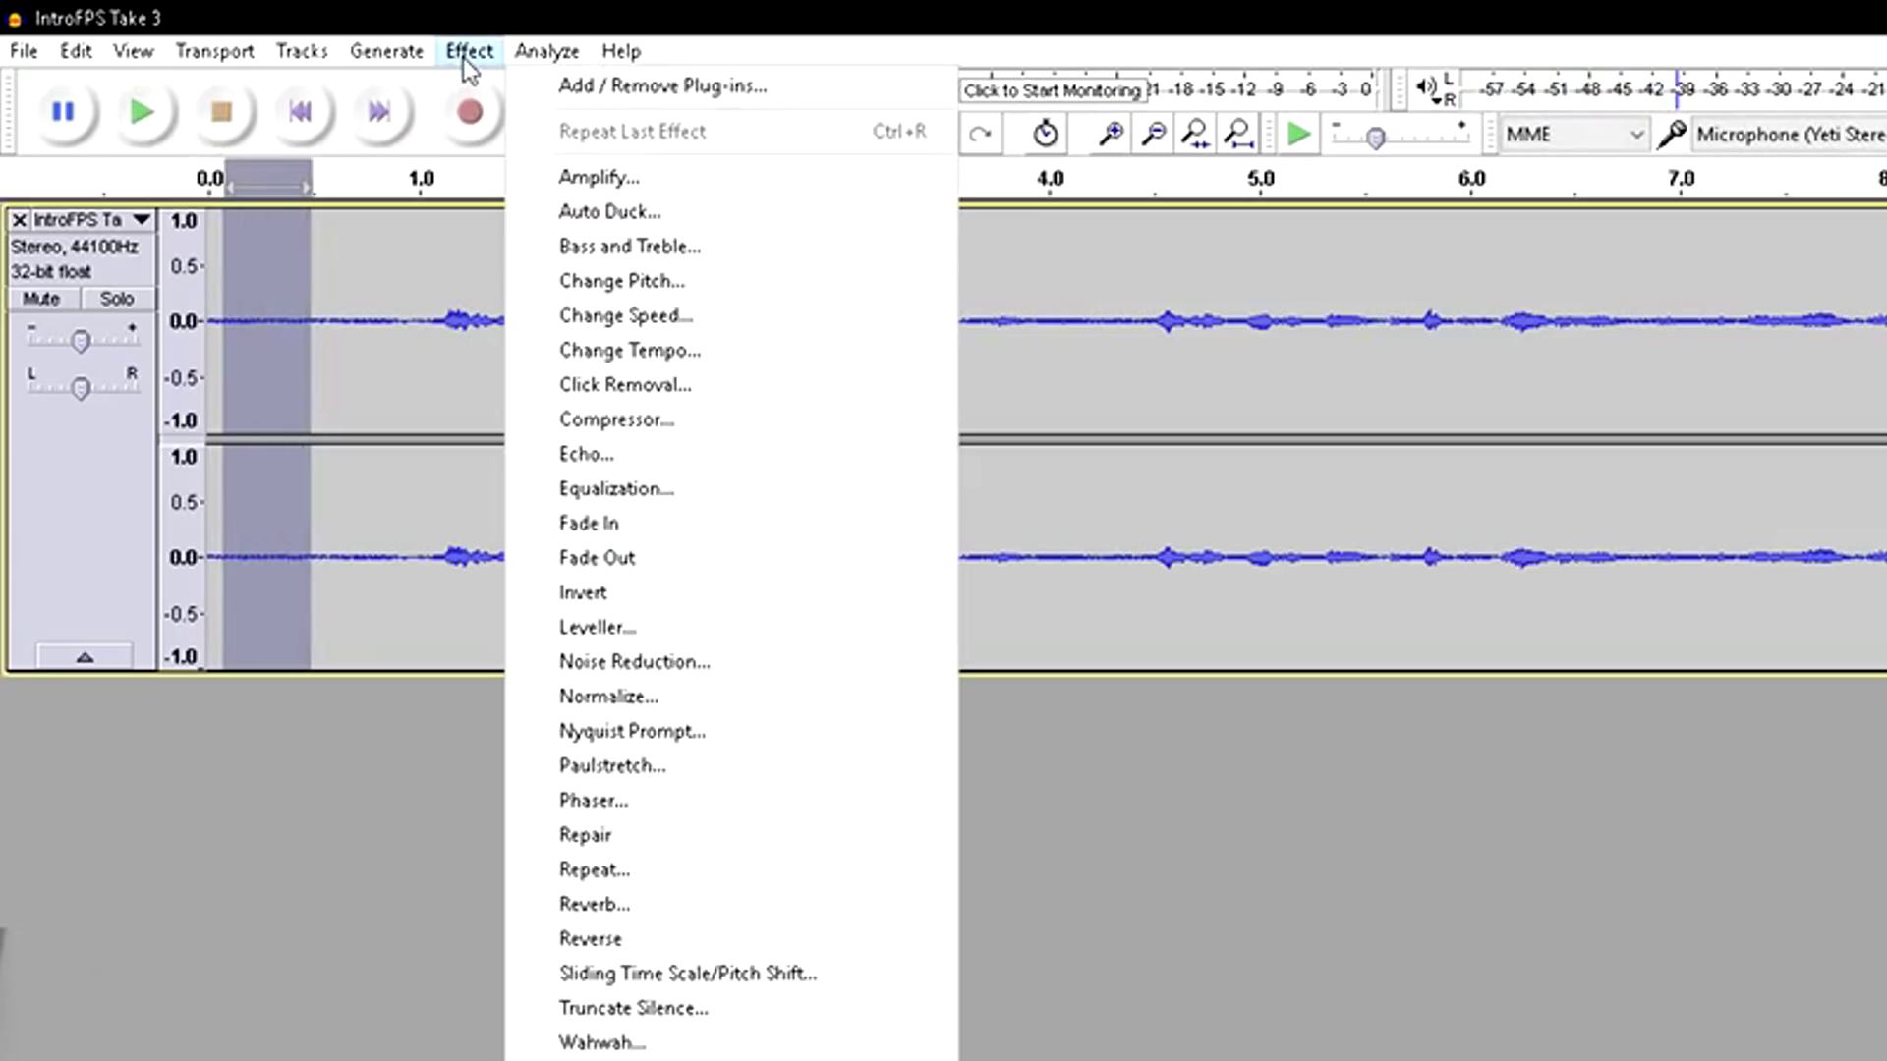
click(643, 660)
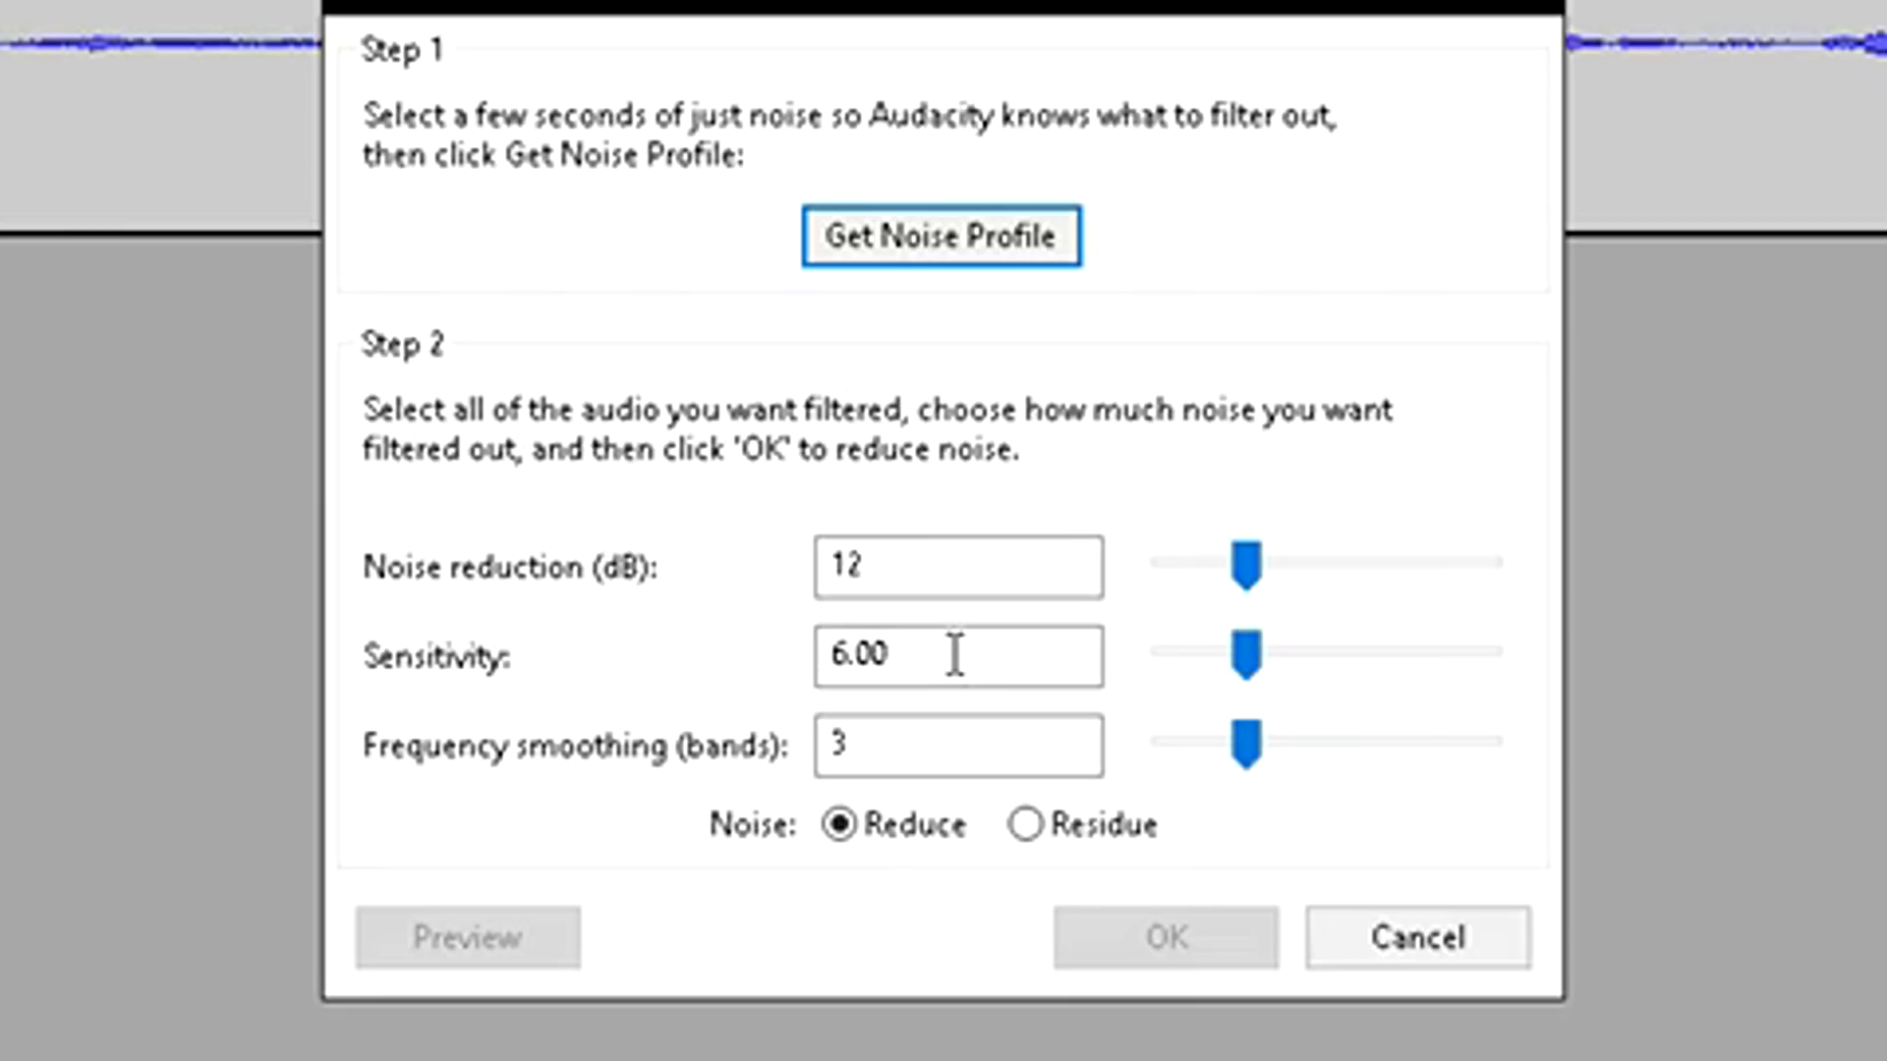
click(936, 240)
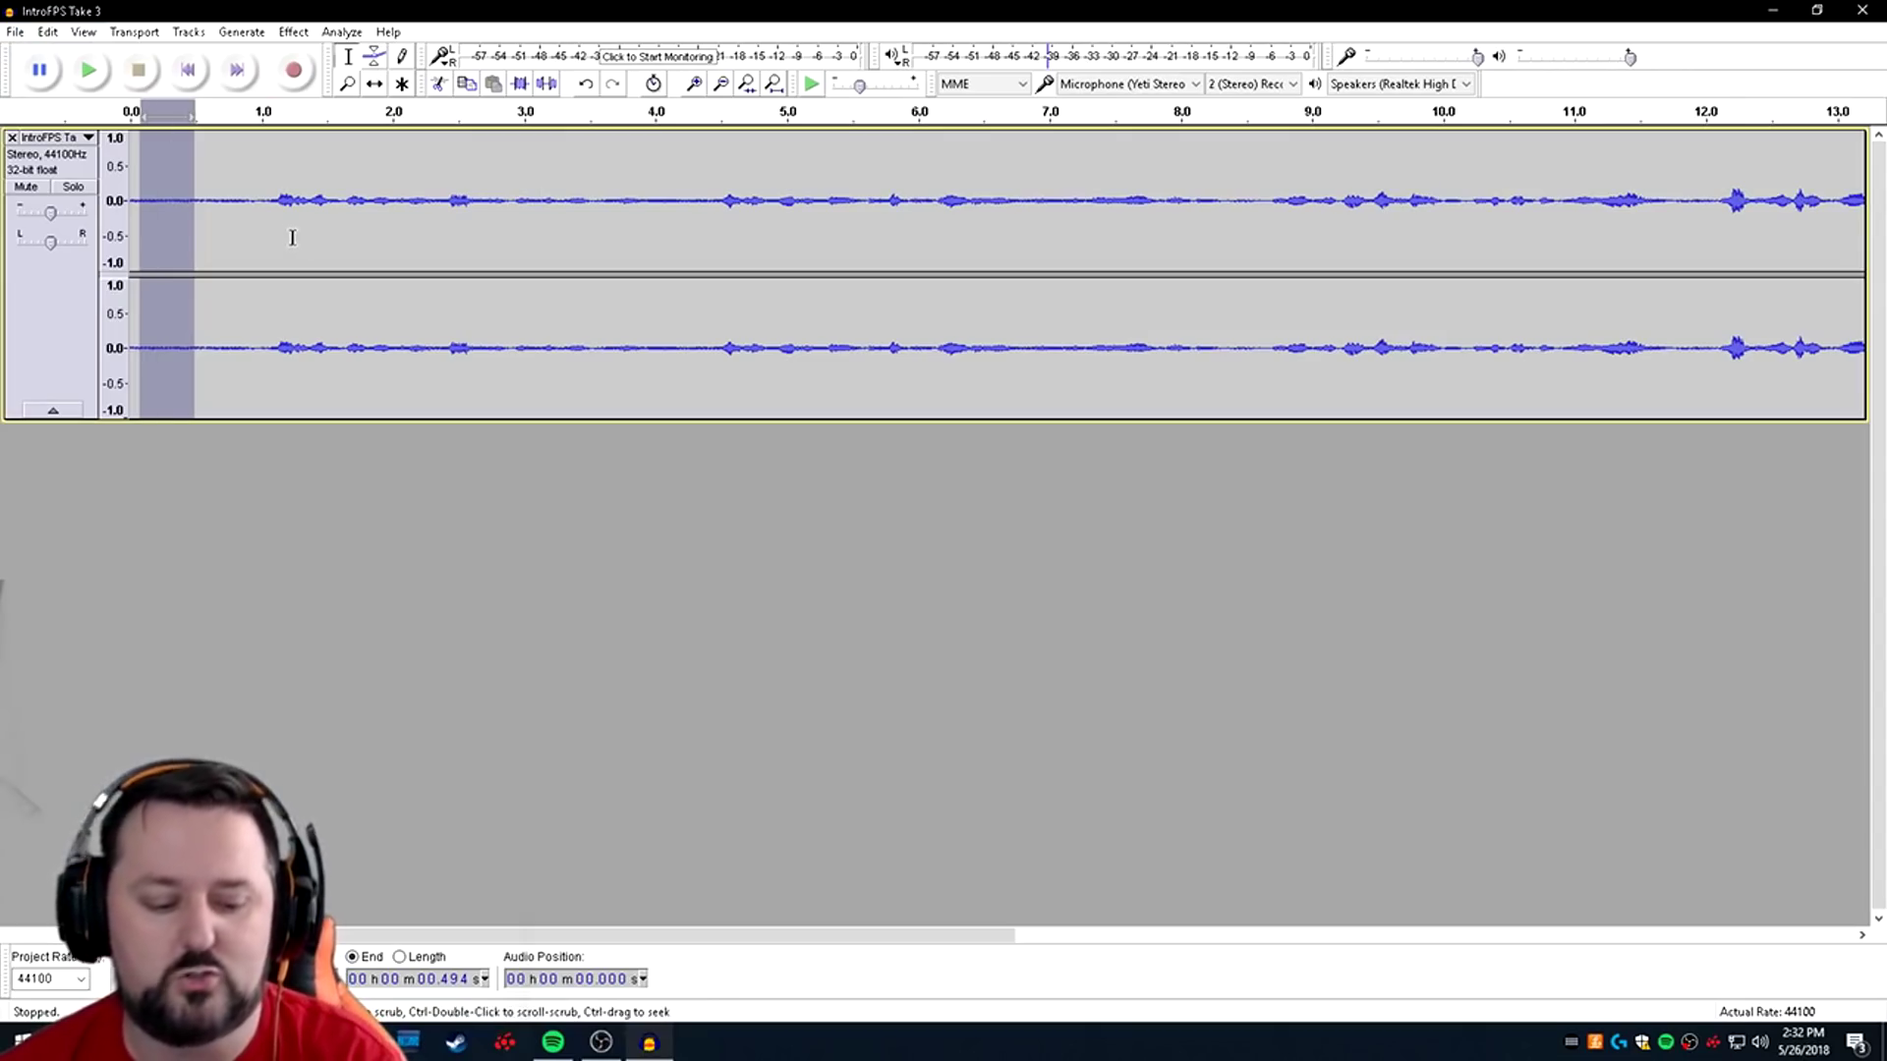
- Select the whole track, repeat Noise Reduction on it, and play back the result
key(ctrl+a)
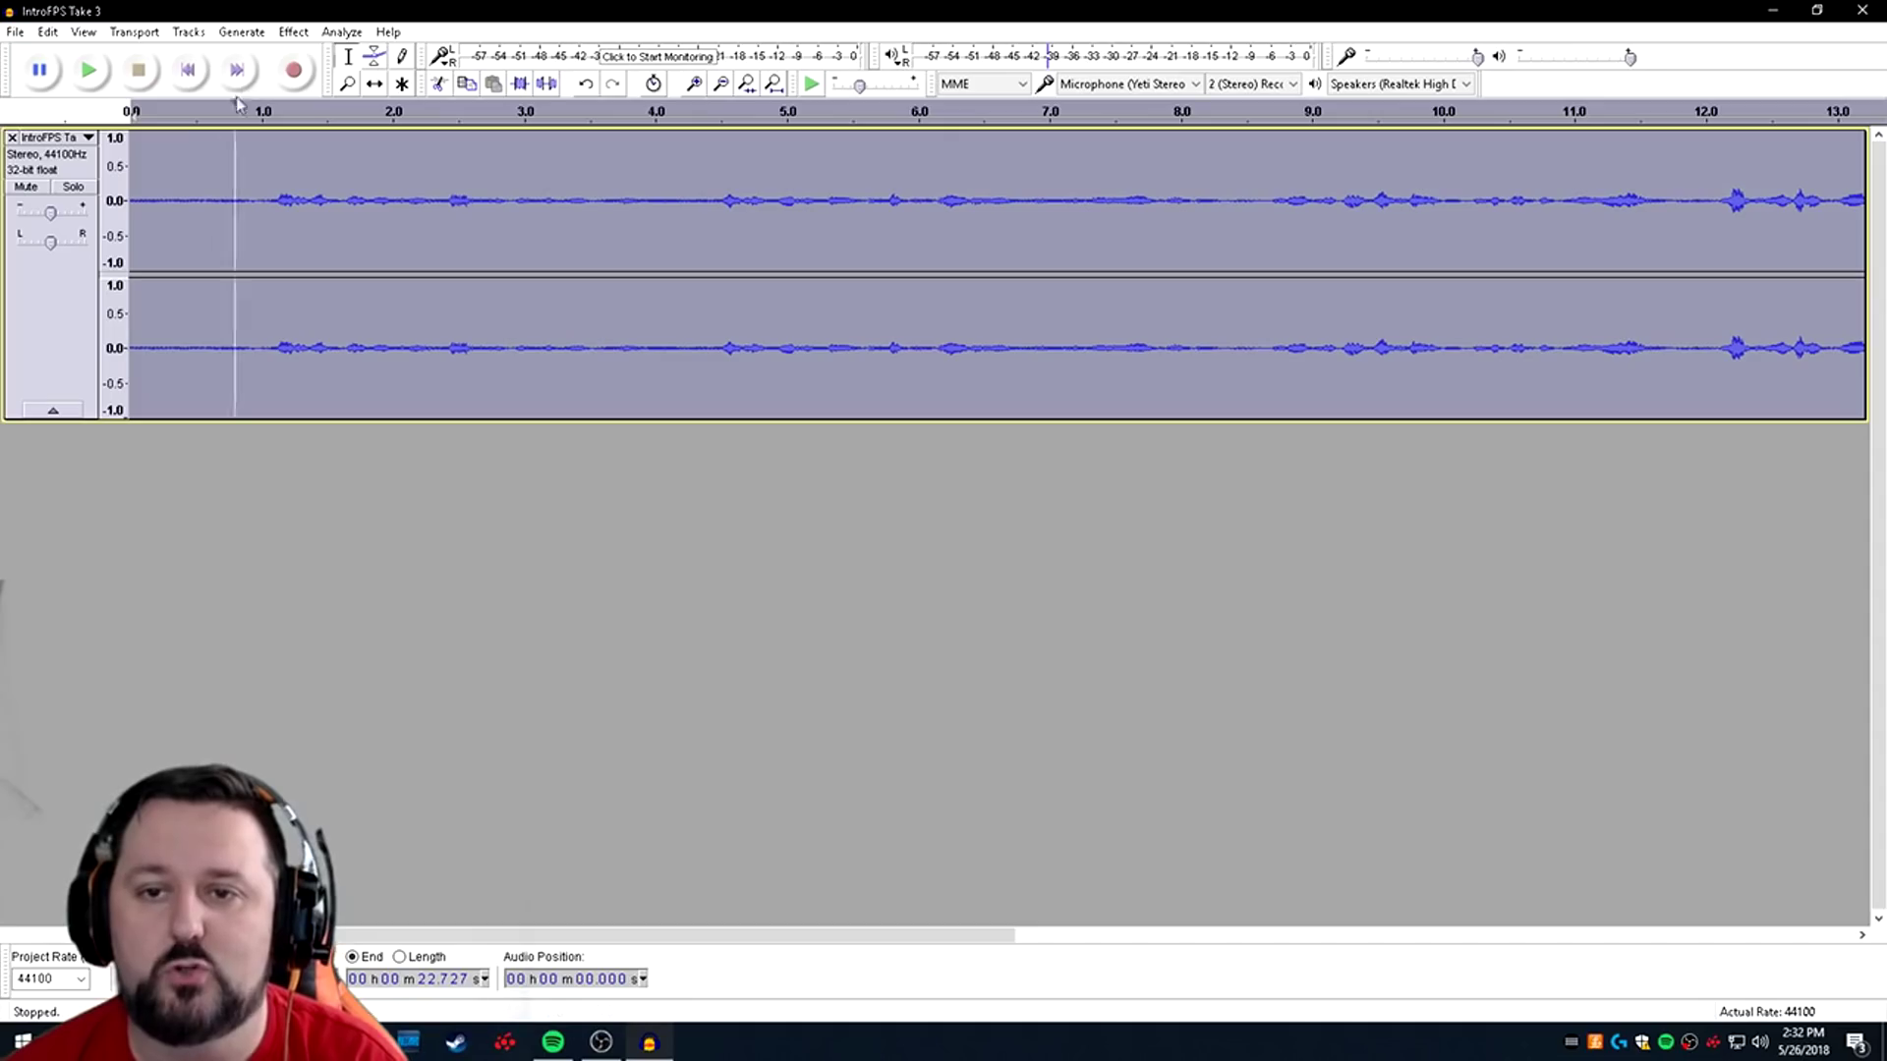
click(293, 33)
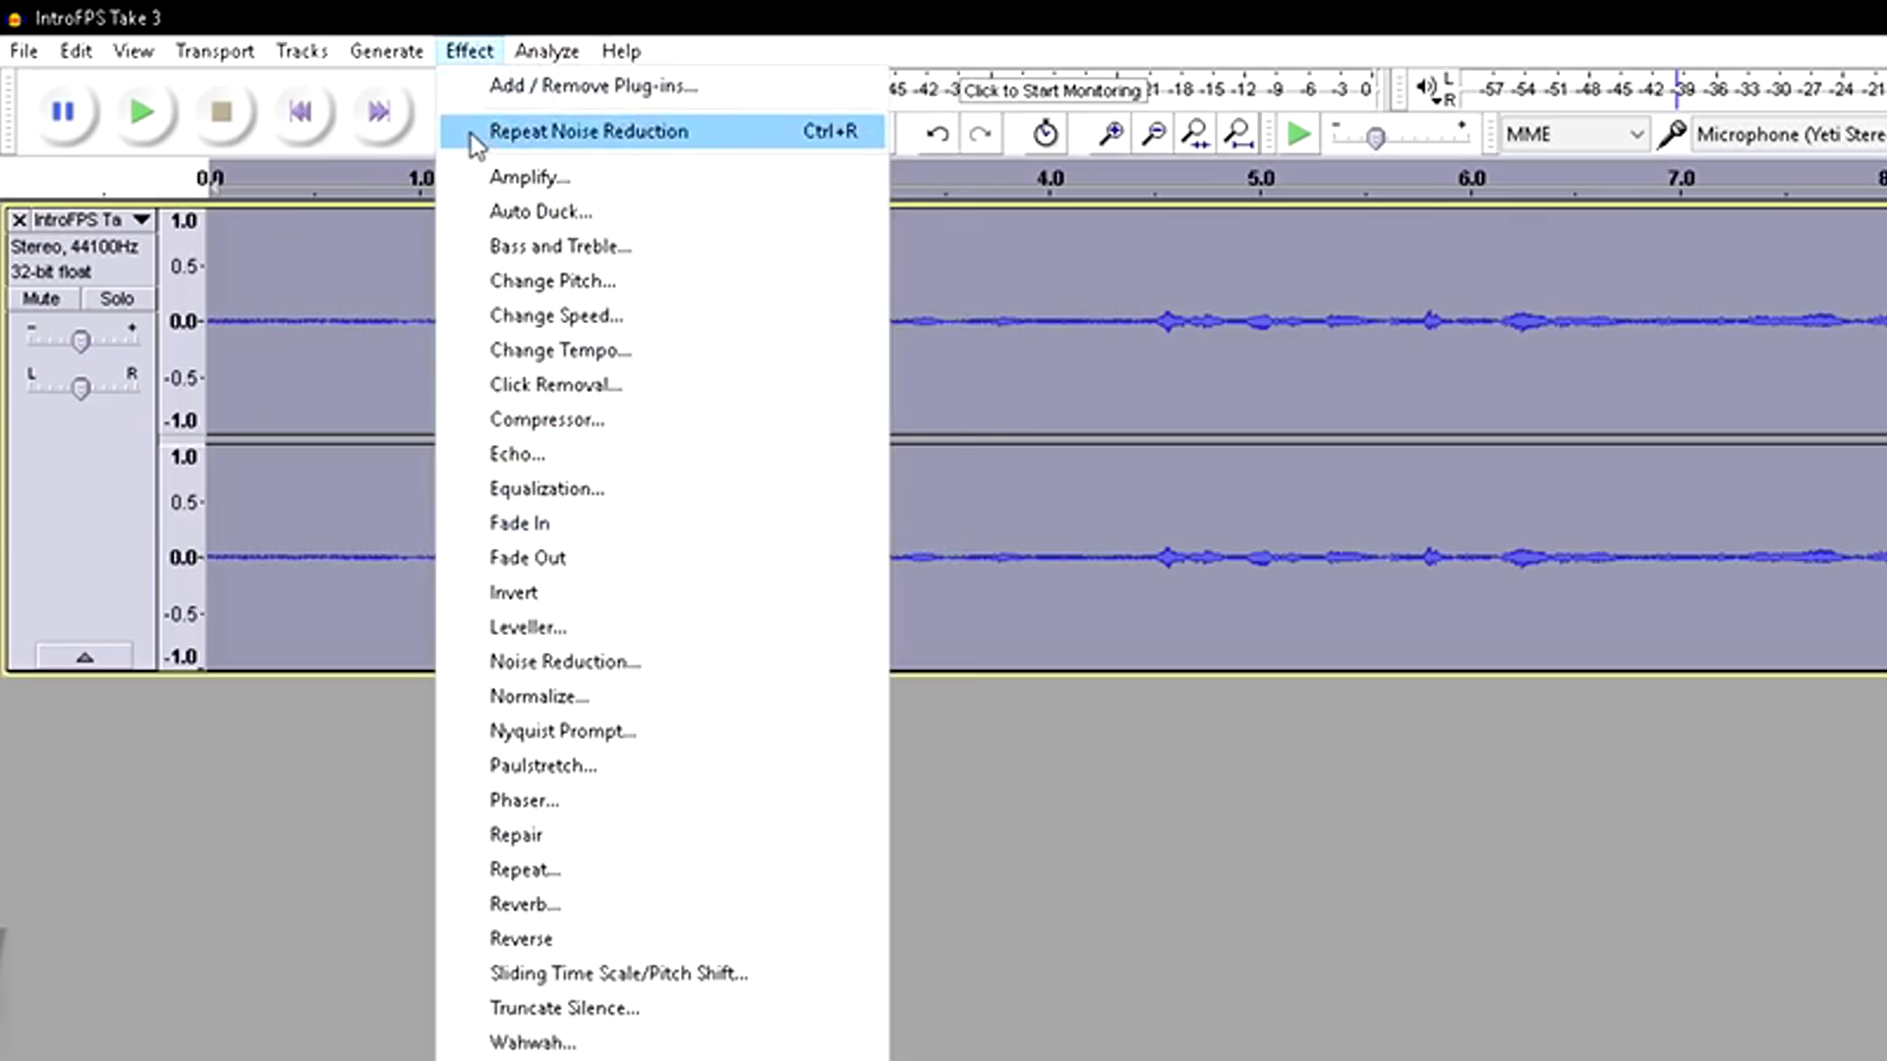
click(468, 132)
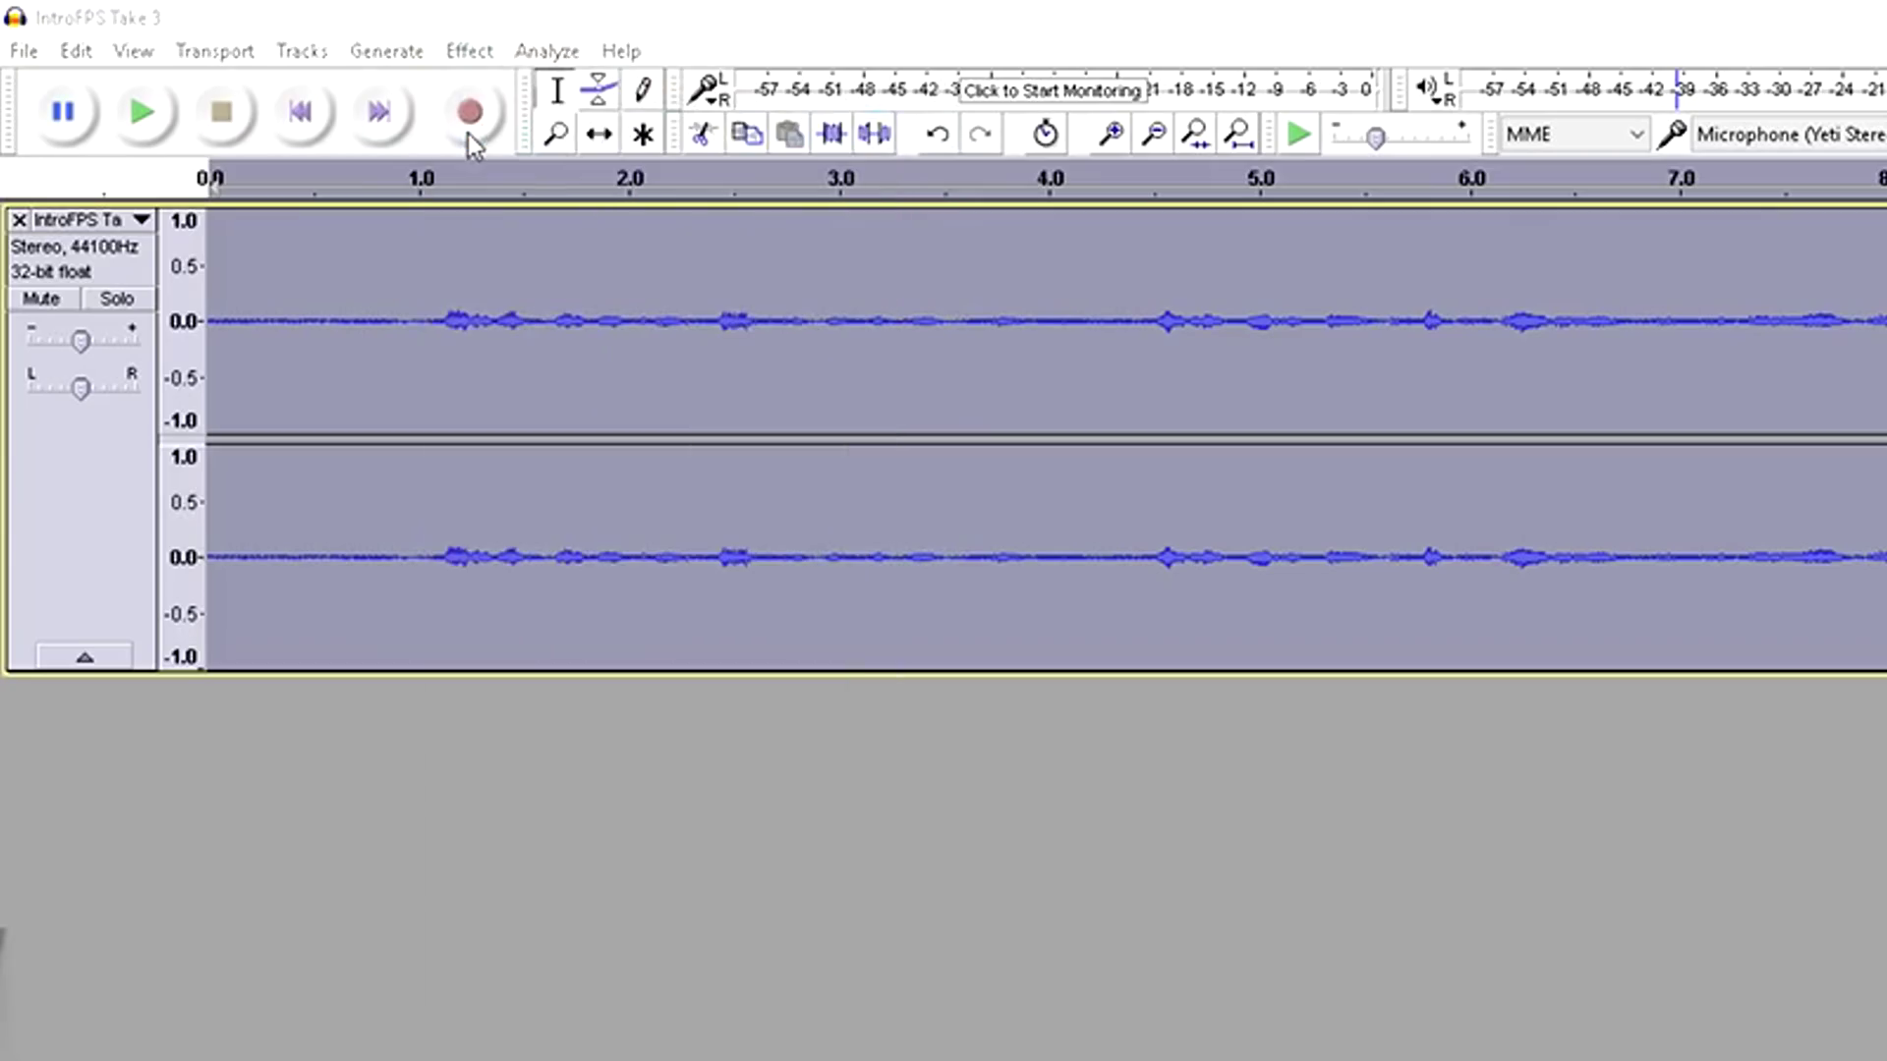
click(143, 118)
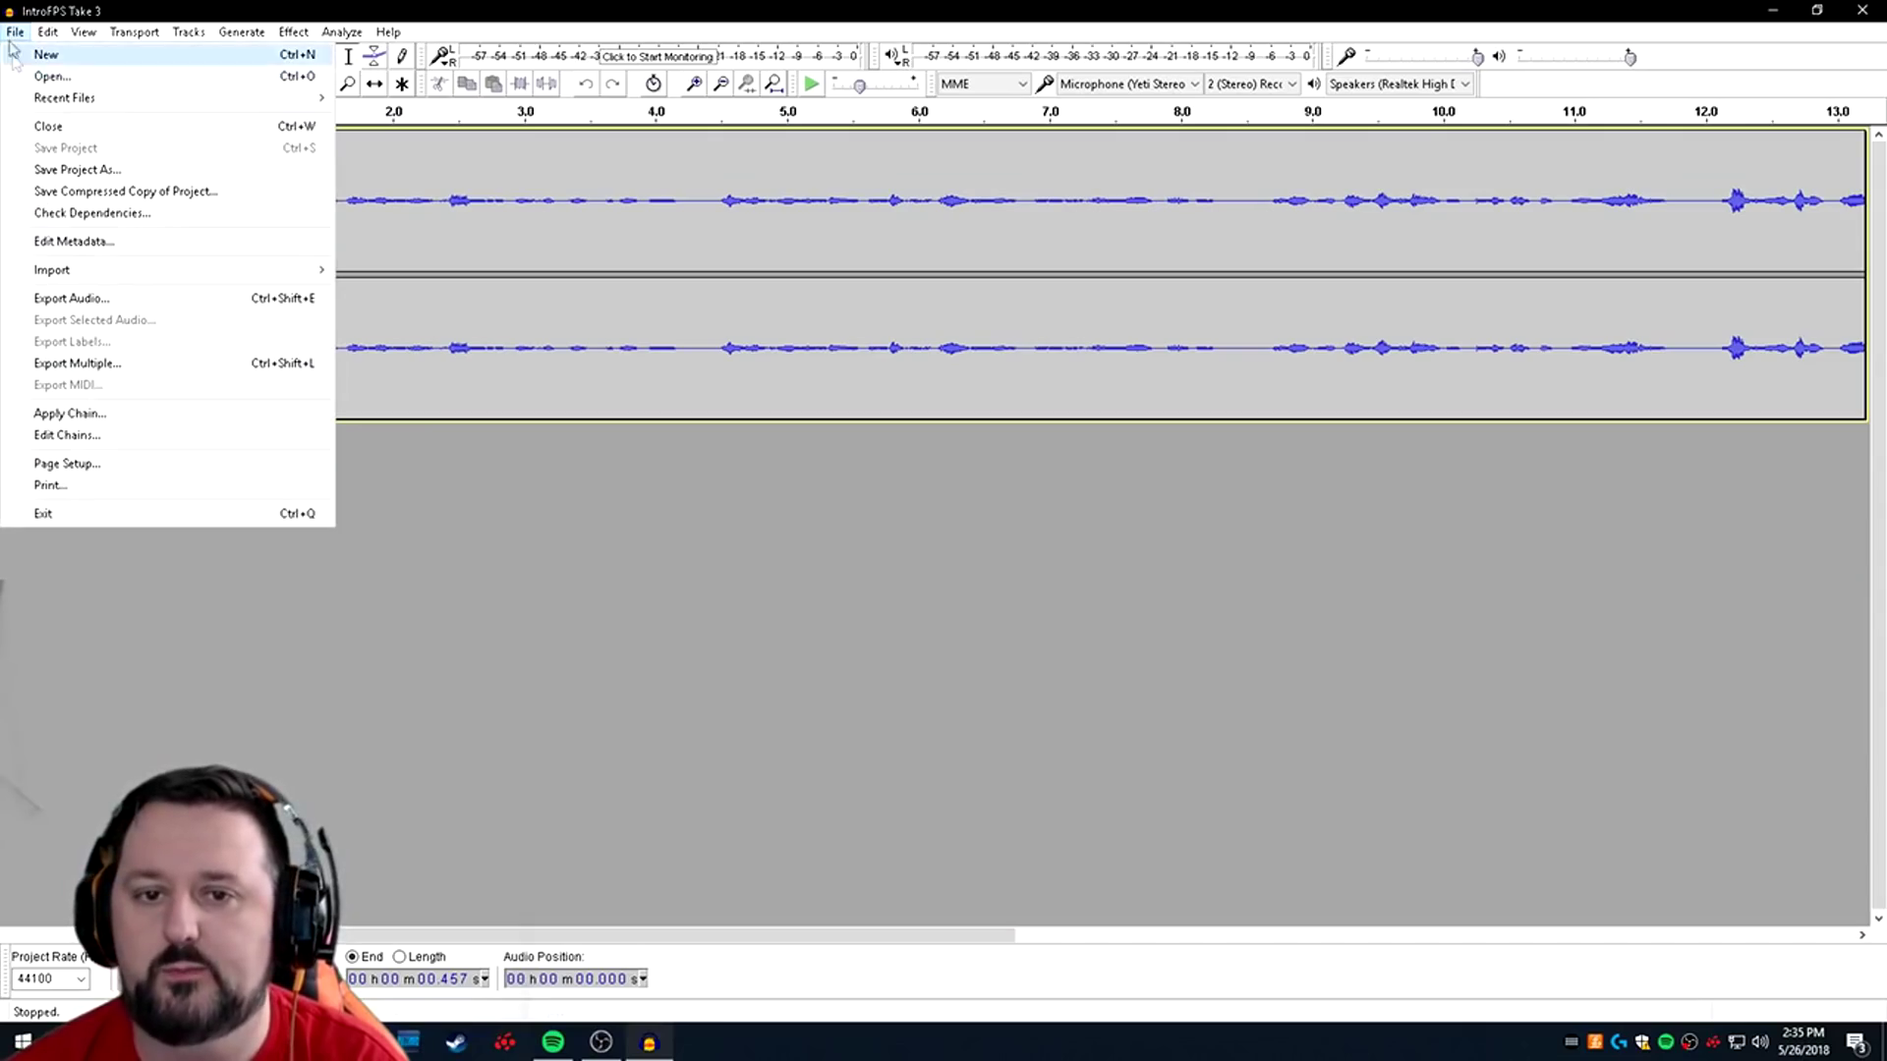
- Export the cleaned audio as 'IntroFPS Take 4.wav', accept the metadata, and restore the window
click(61, 303)
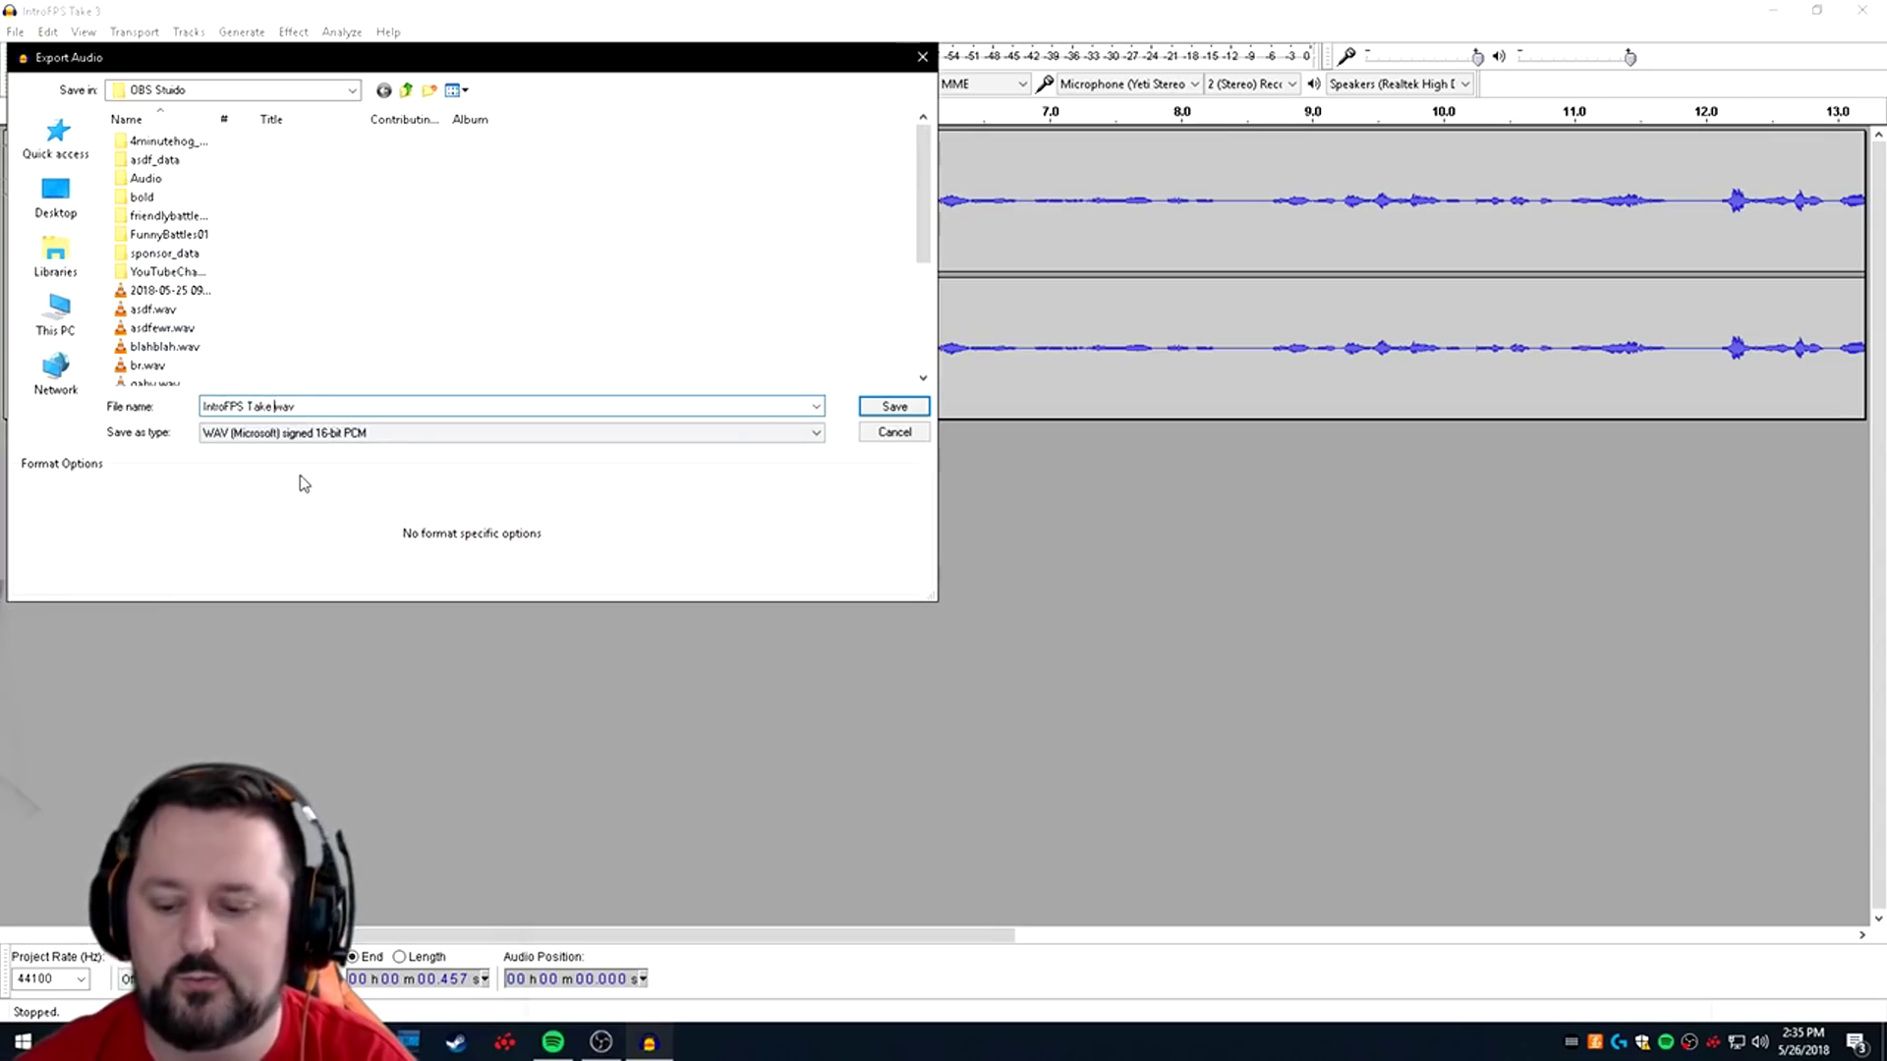
key(BackSpace)
text(4)
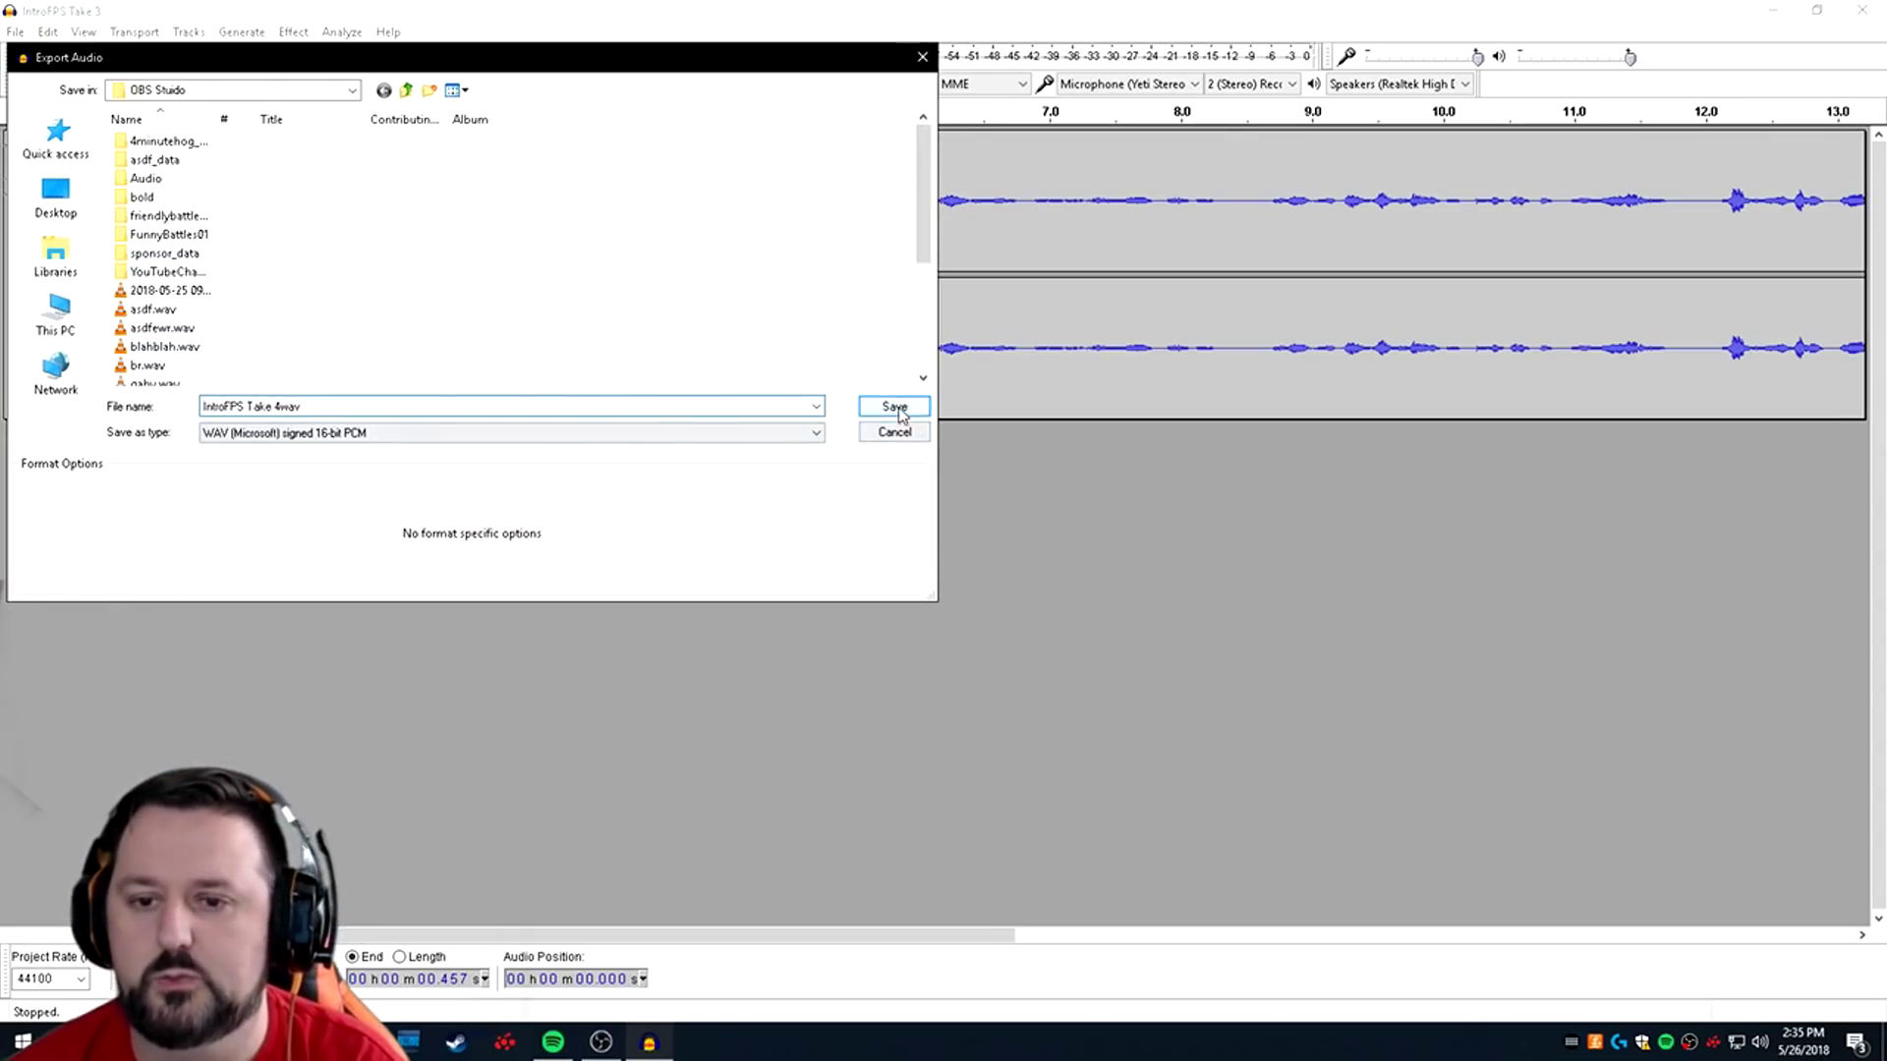
click(884, 410)
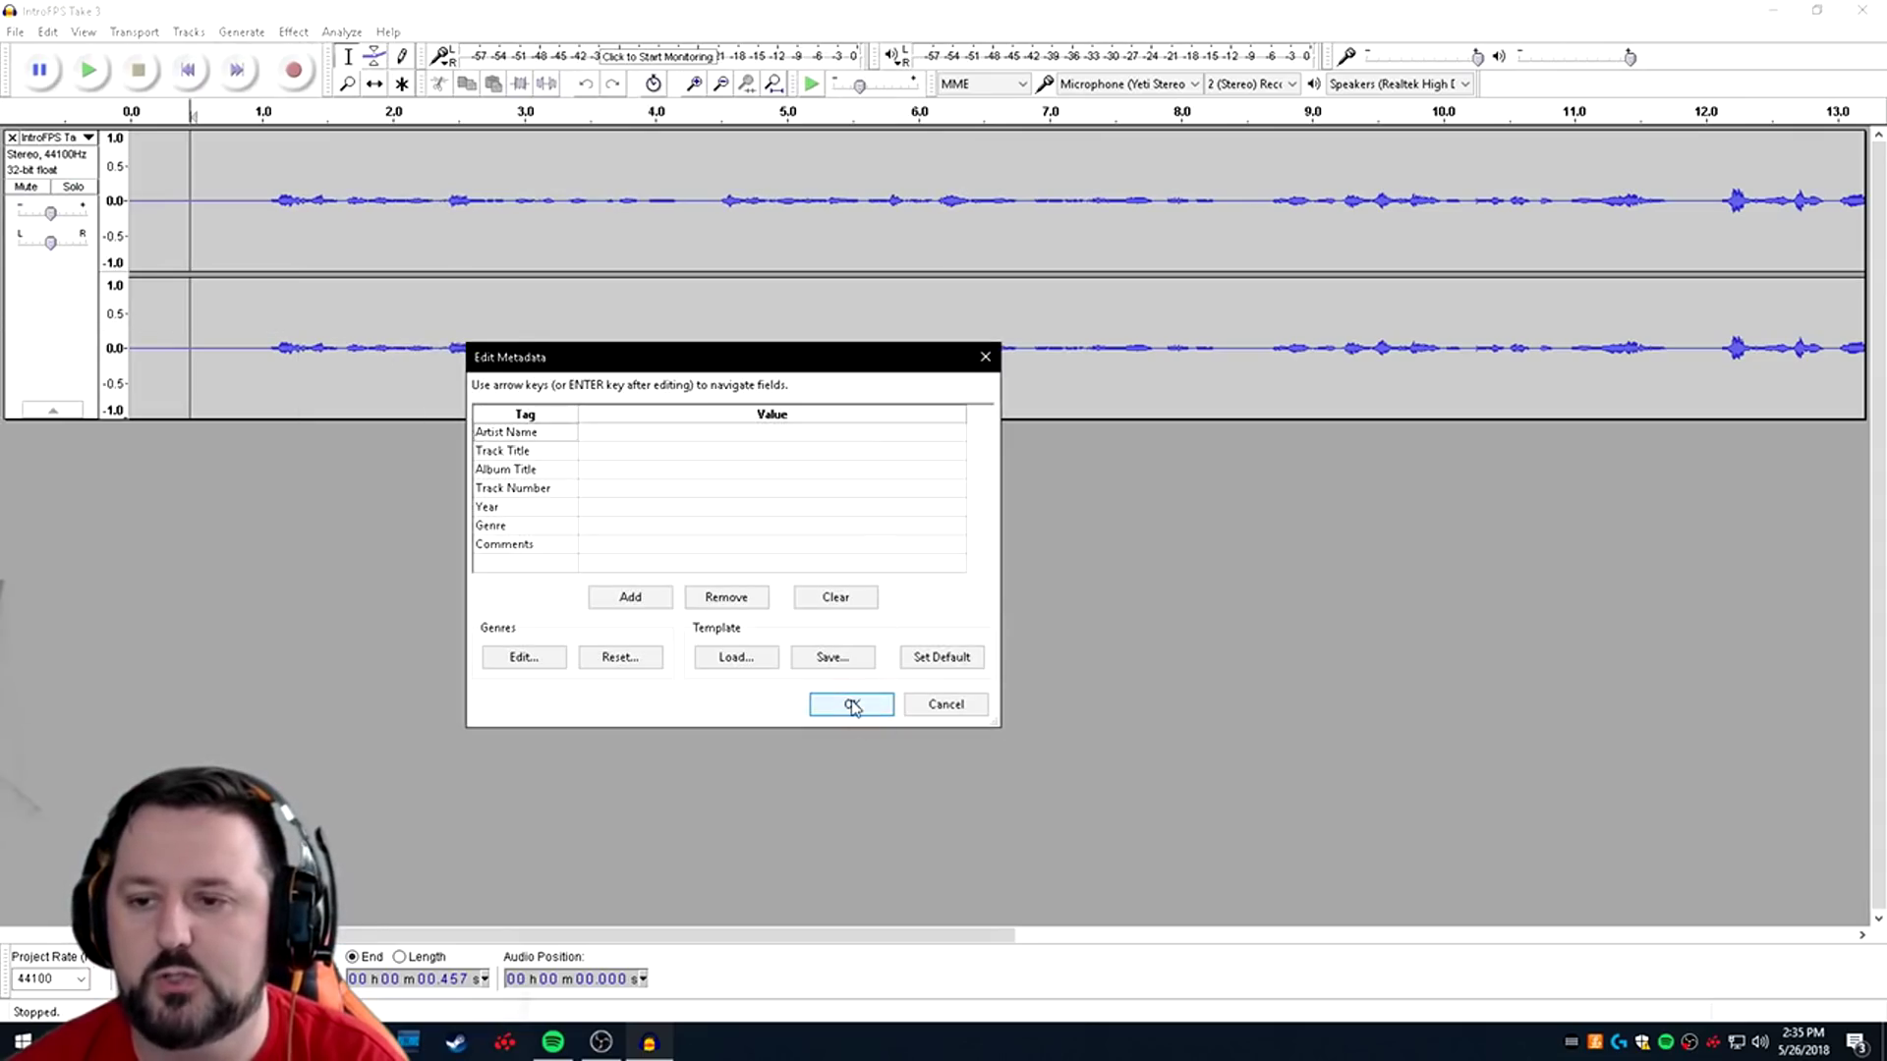
click(852, 707)
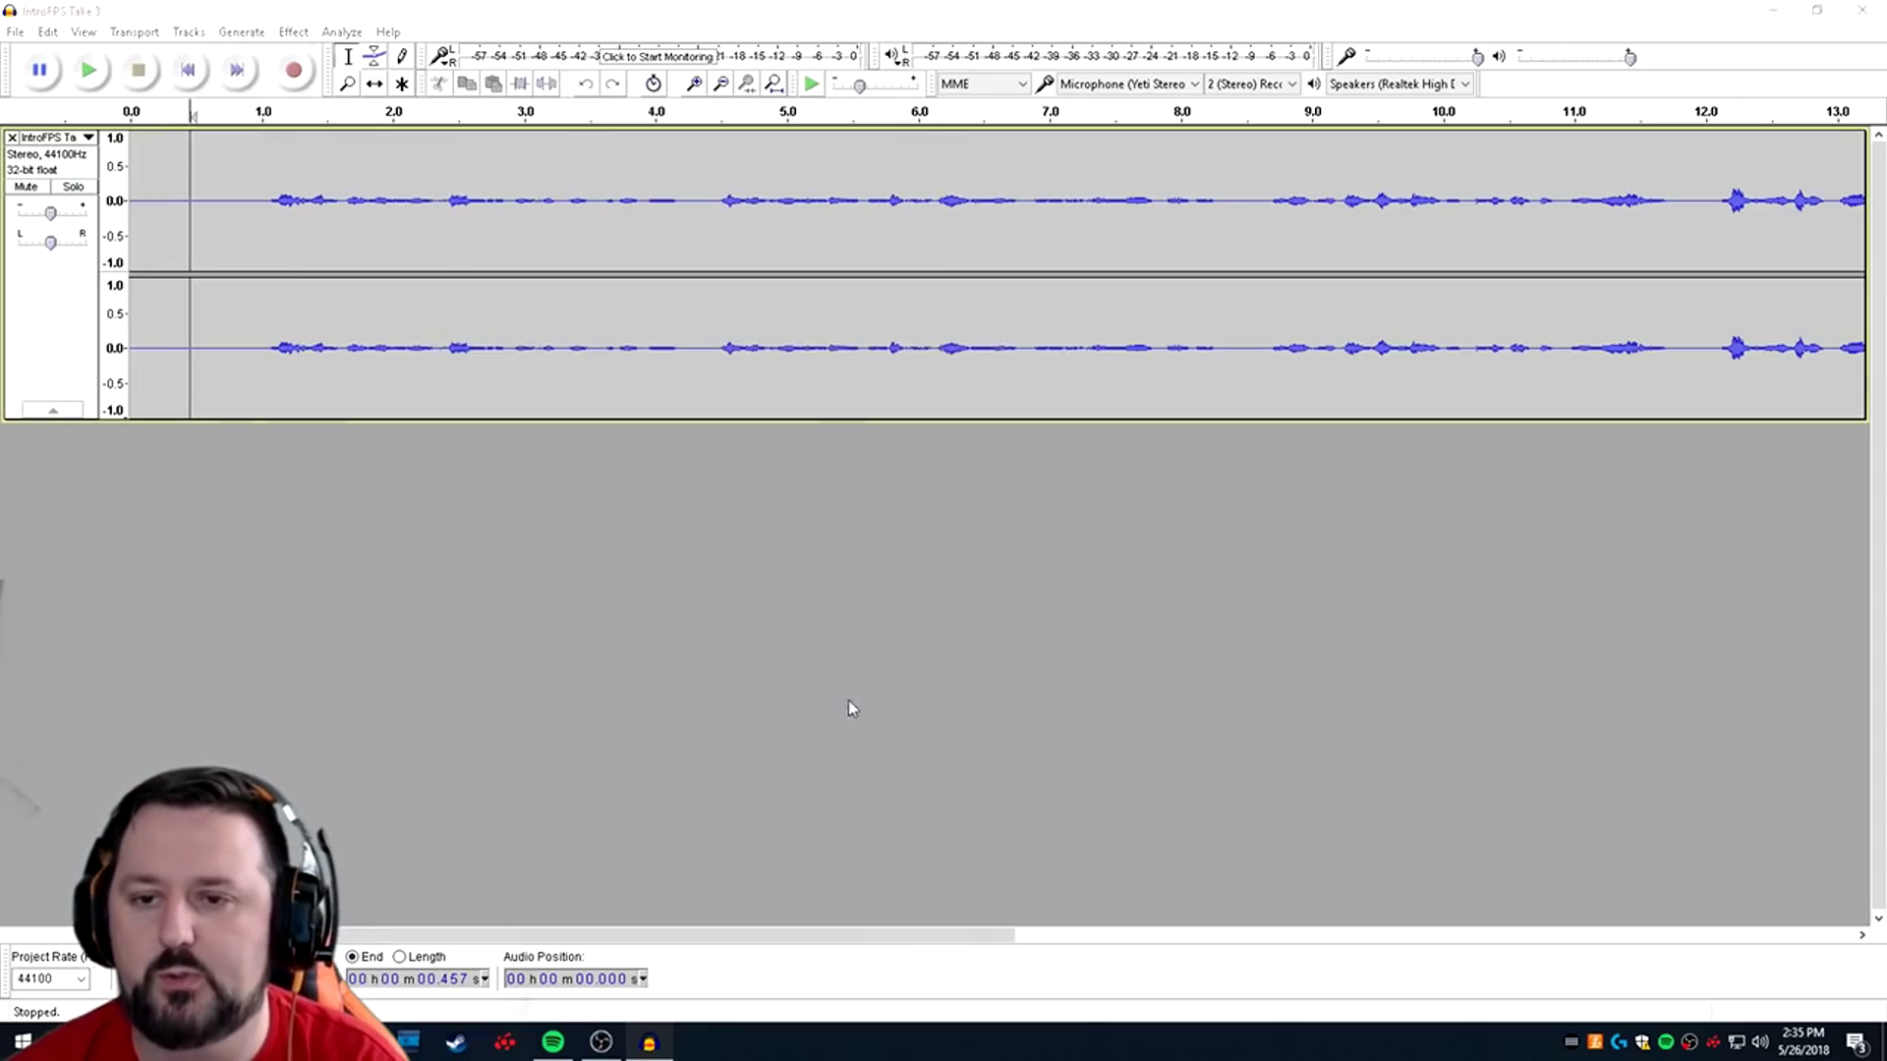
click(1821, 12)
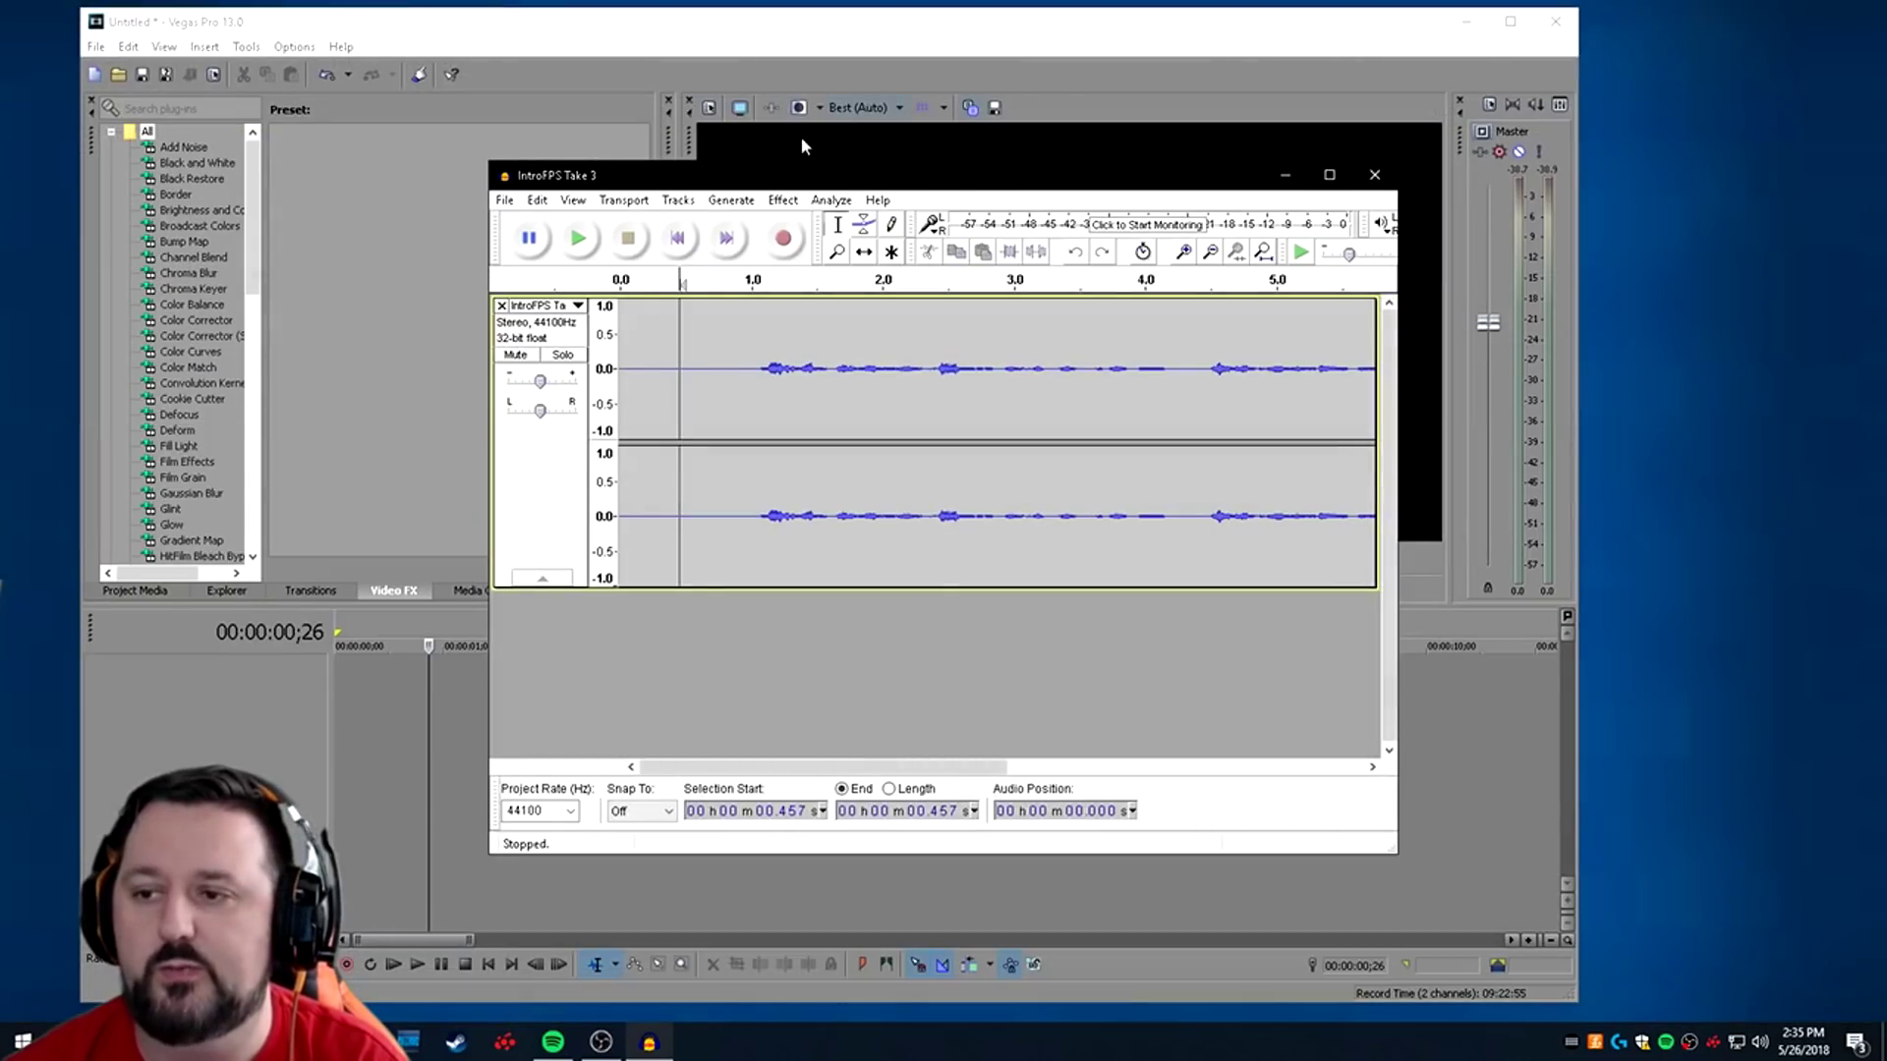
- Drag the exported IntroFPS Take 4 WAV onto the start of the Vegas timeline and play it
click(360, 713)
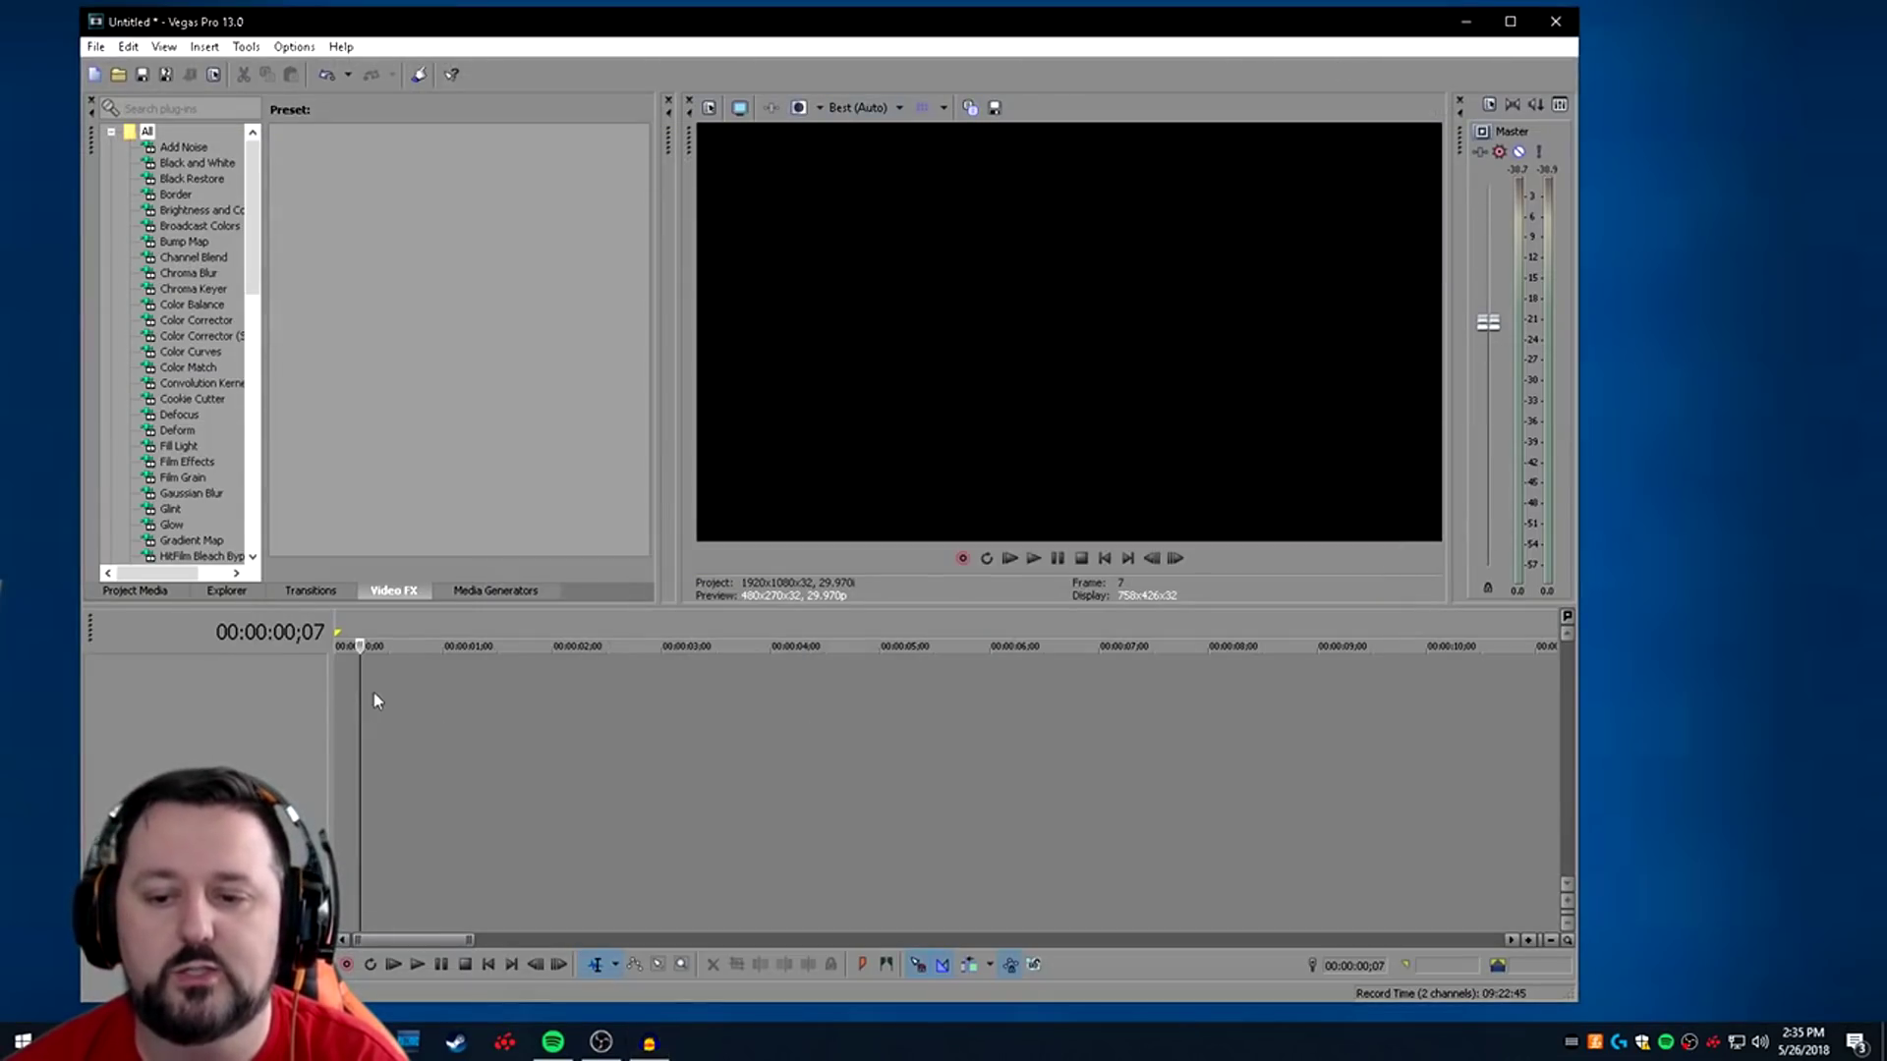
click(341, 685)
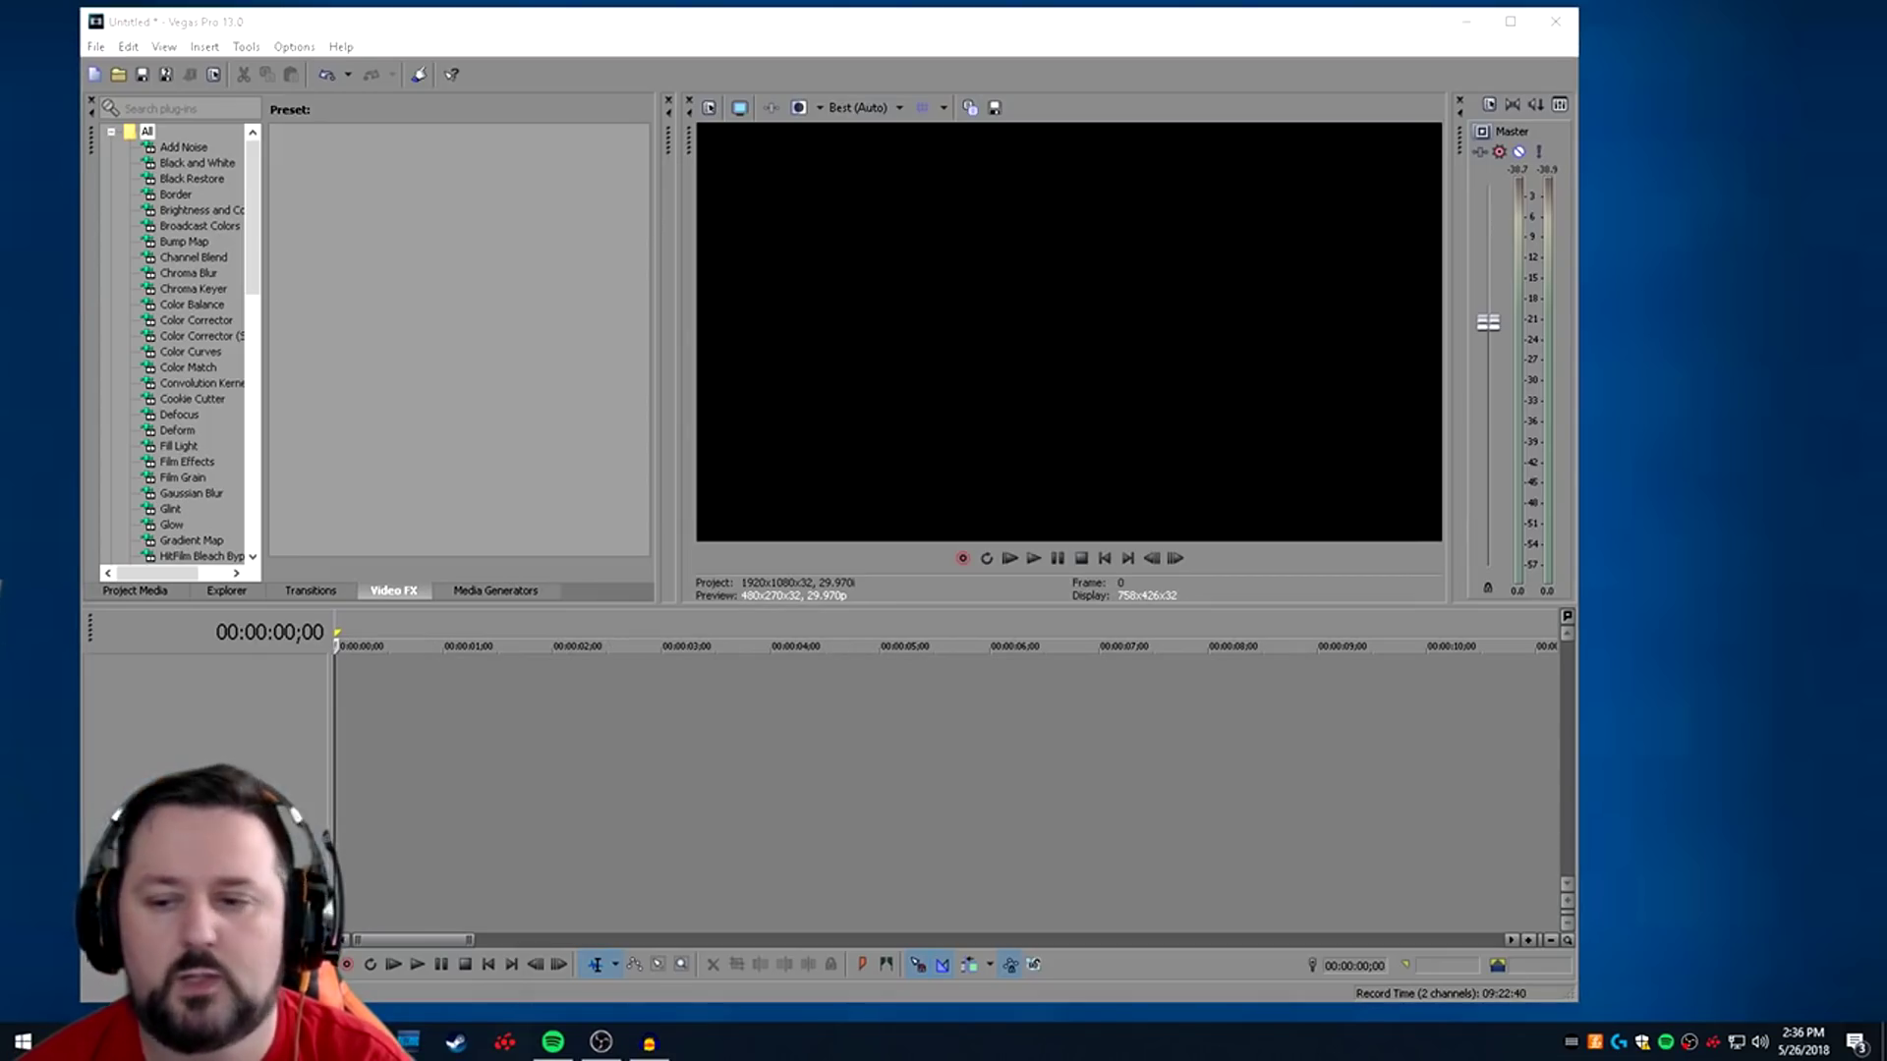
drag(3, 457, 337, 681)
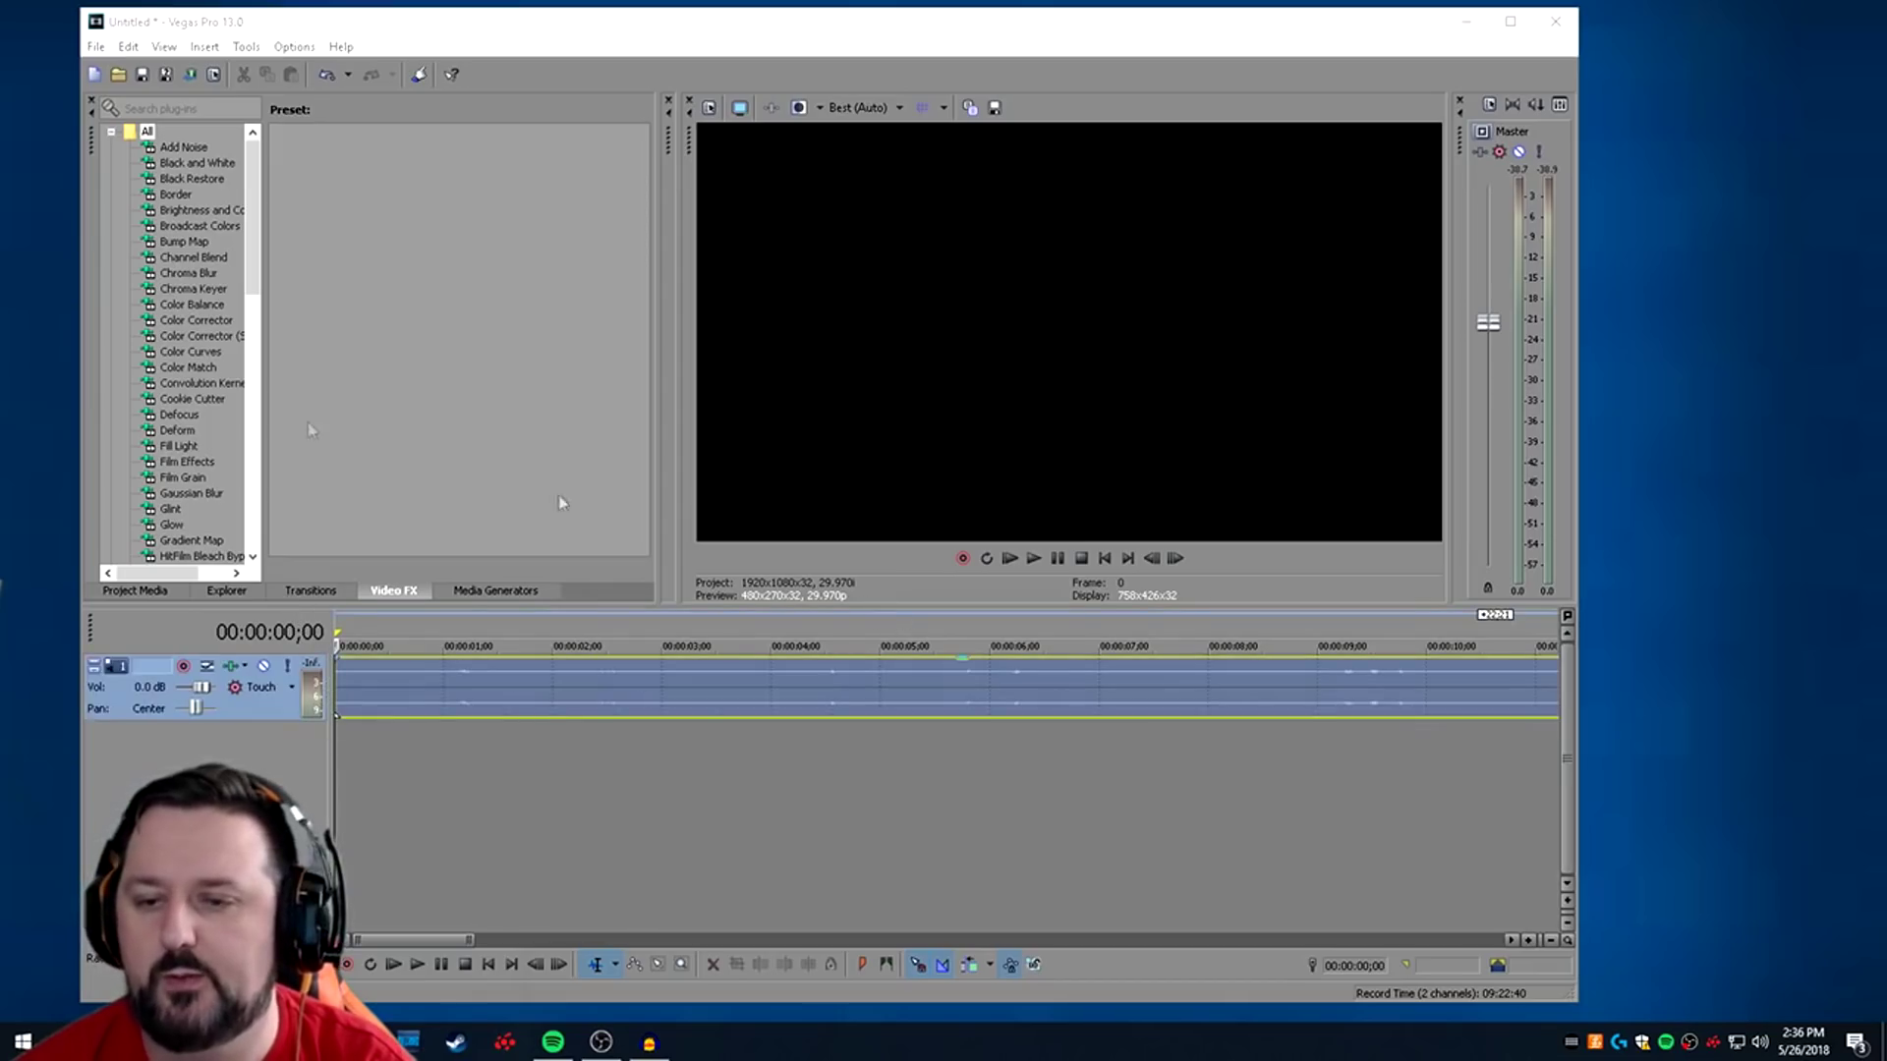
click(1033, 558)
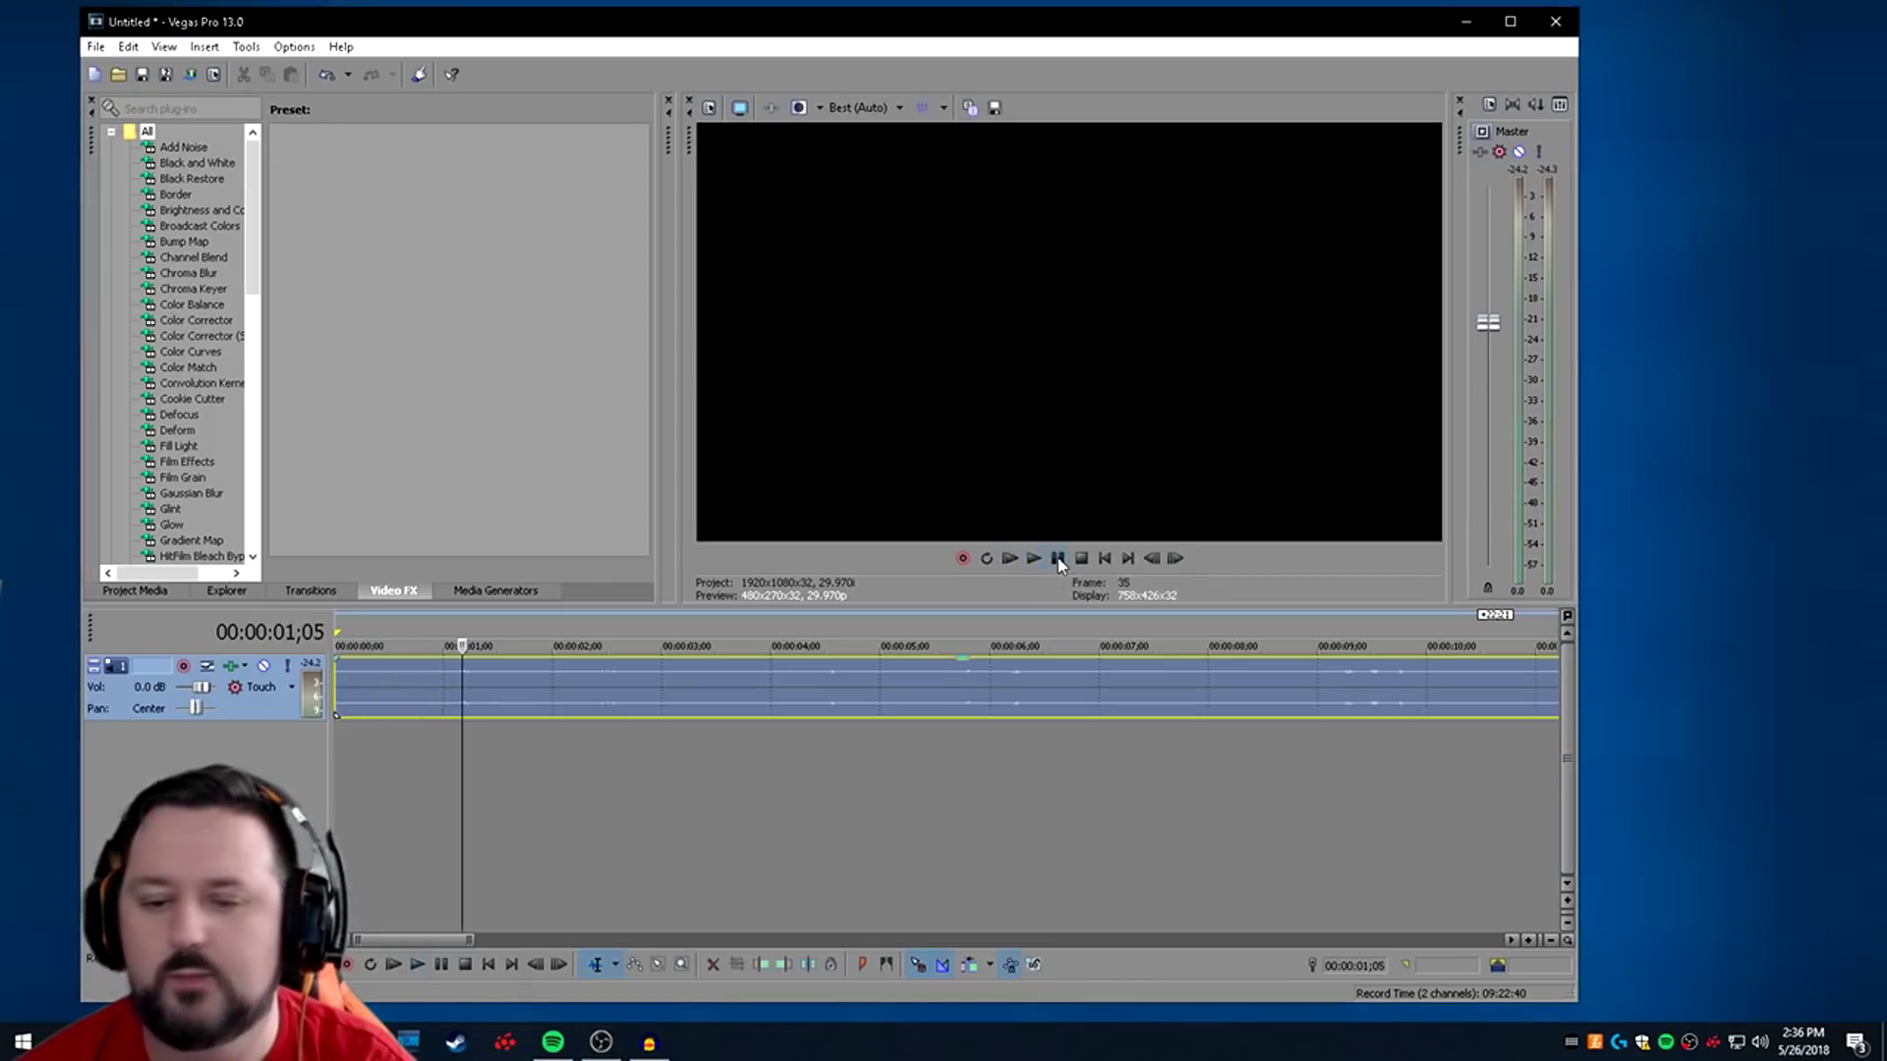